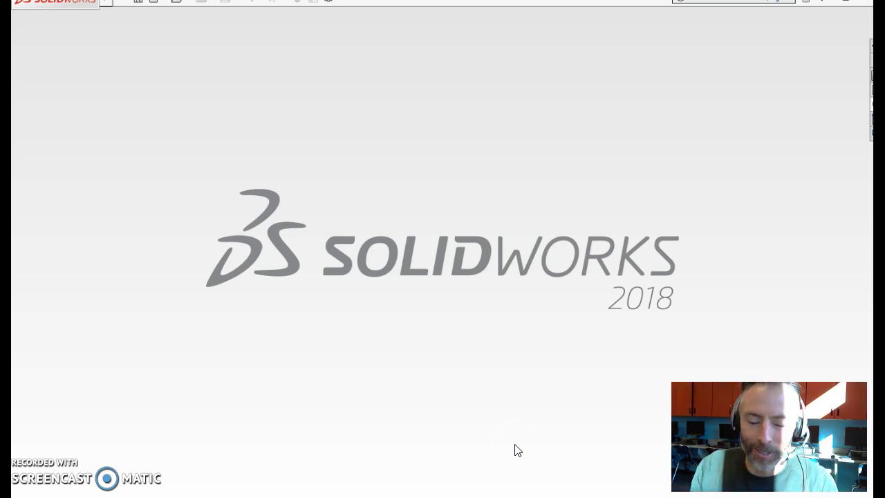
- Create a new part and start a sketch on the Front Plane
left_click(153, 2)
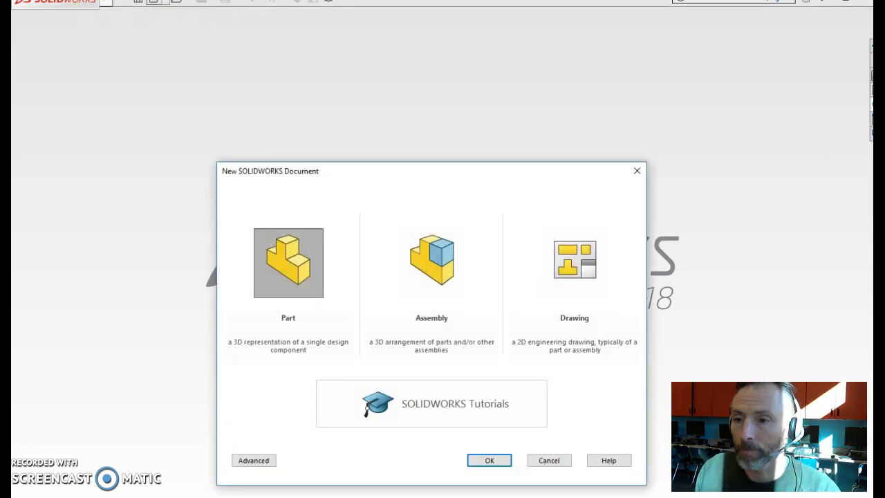
double_click(309, 265)
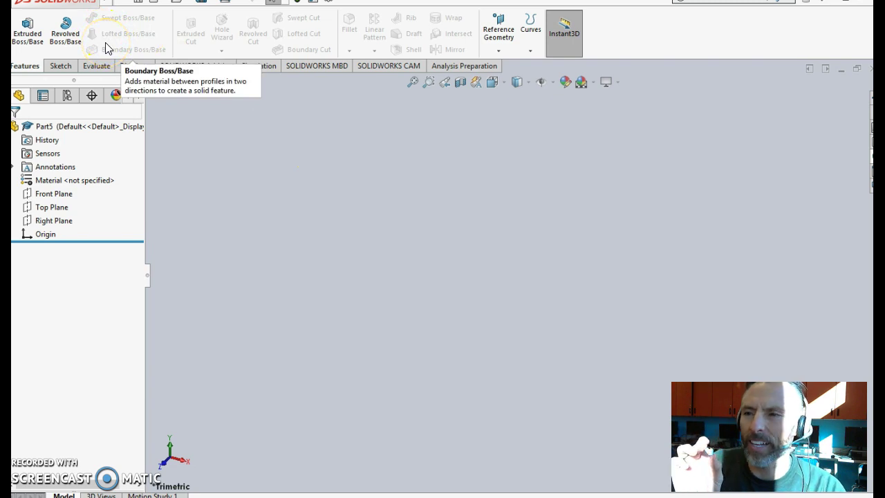
left_click(61, 65)
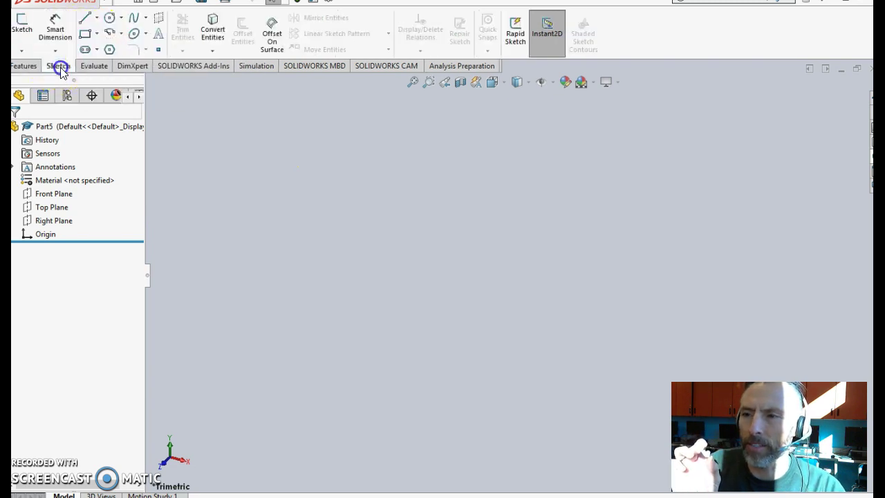
left_click(15, 26)
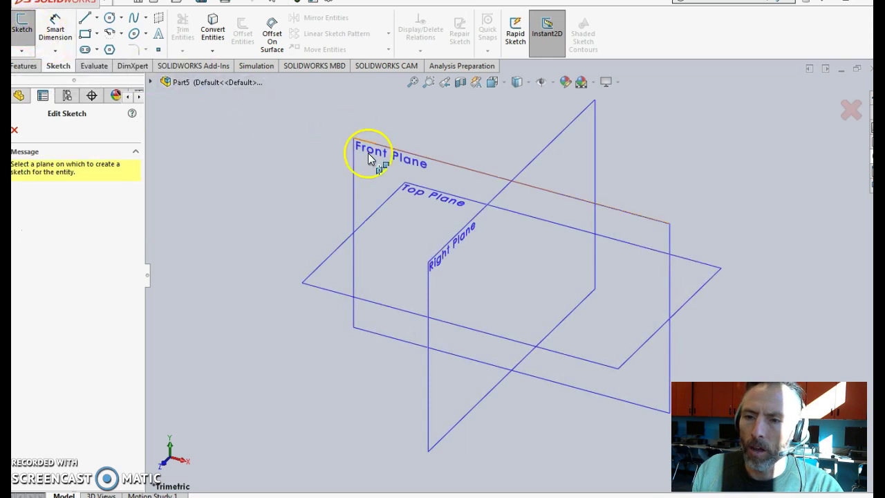
left_click(371, 153)
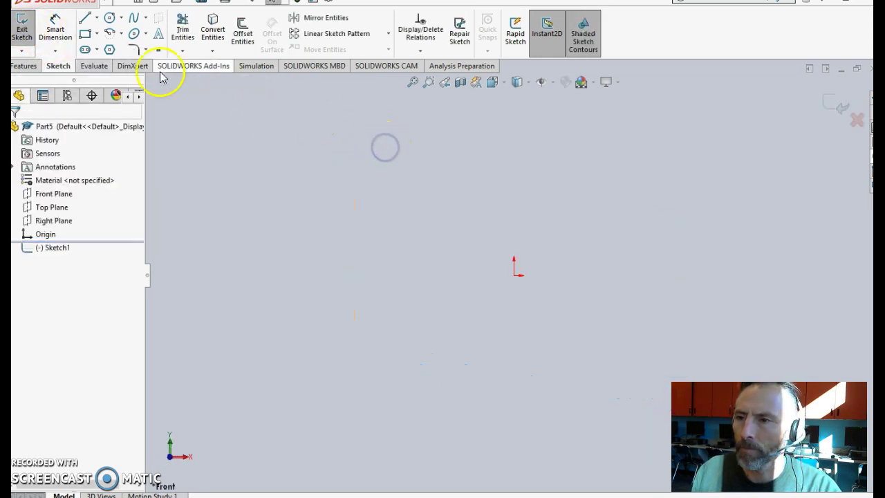
- Draw a closed five-sided line outline with a slanted lower-right edge
left_click(87, 18)
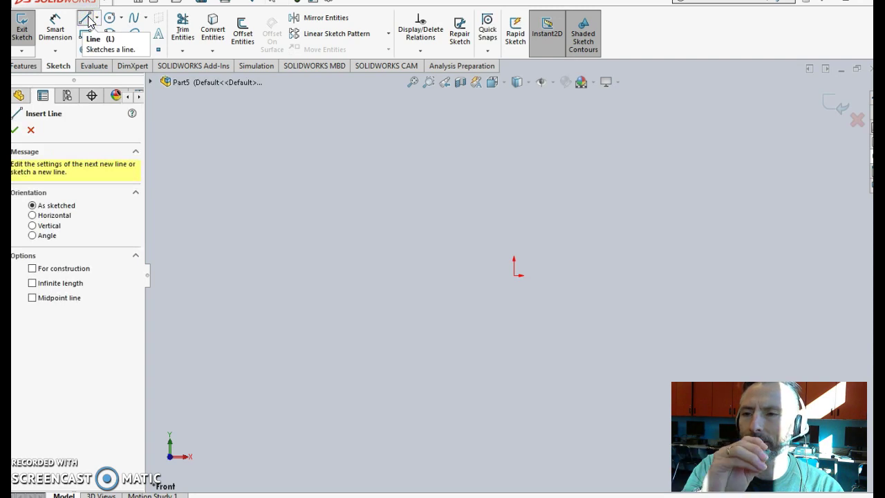
left_click(492, 82)
left_click(512, 133)
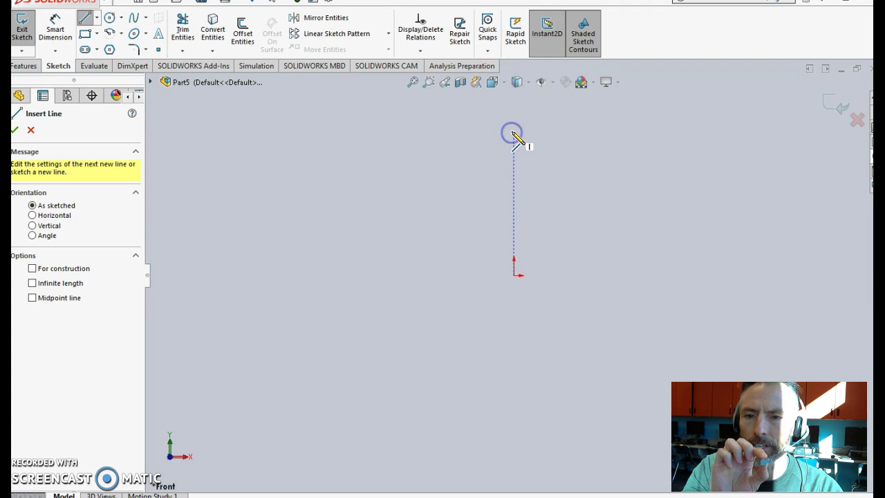
left_click(385, 180)
mouse_move(385, 182)
left_mouse_down()
mouse_move(616, 181)
mouse_move(616, 211)
mouse_move(593, 253)
mouse_move(500, 343)
left_mouse_up()
left_click(499, 341)
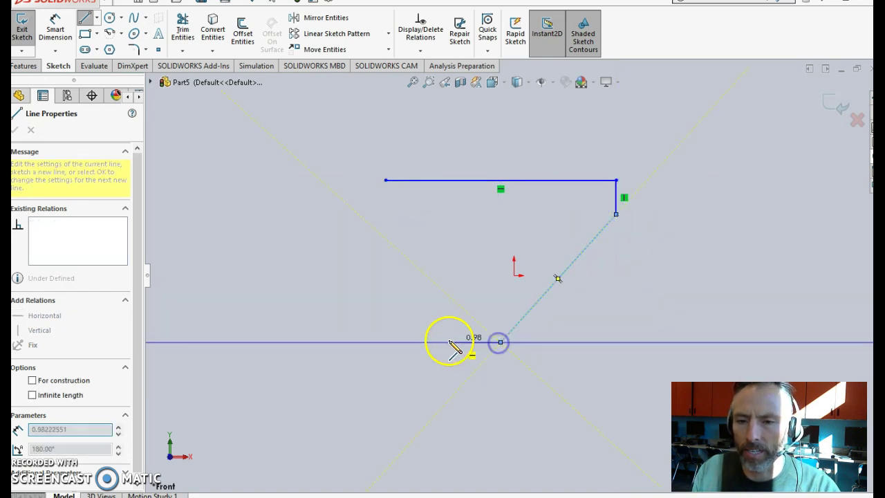
left_click(385, 341)
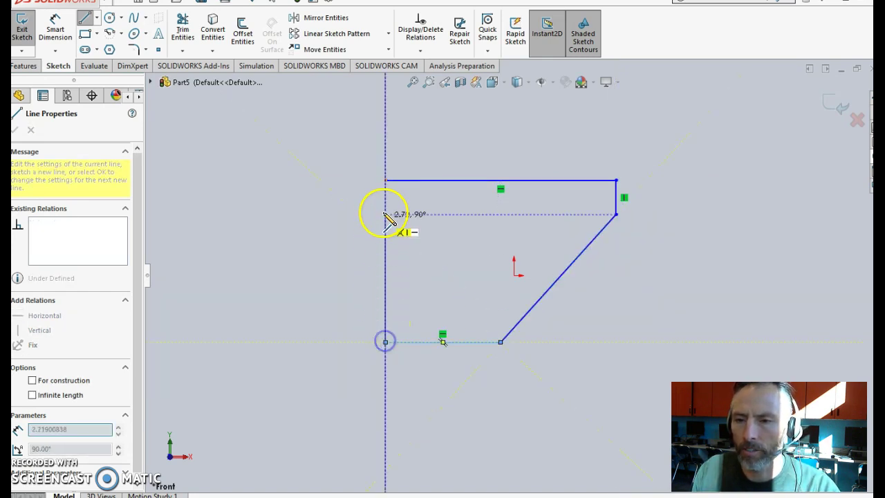
left_click(385, 180)
left_click(199, 196)
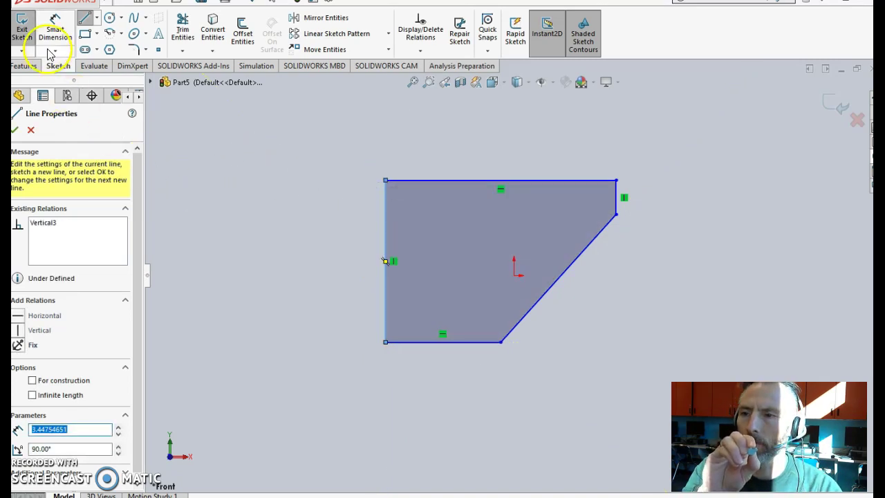
- Dimension the profile's left edge to 3/8 in tall and its bottom edge to 5/16 in
left_click(56, 31)
left_click(141, 99)
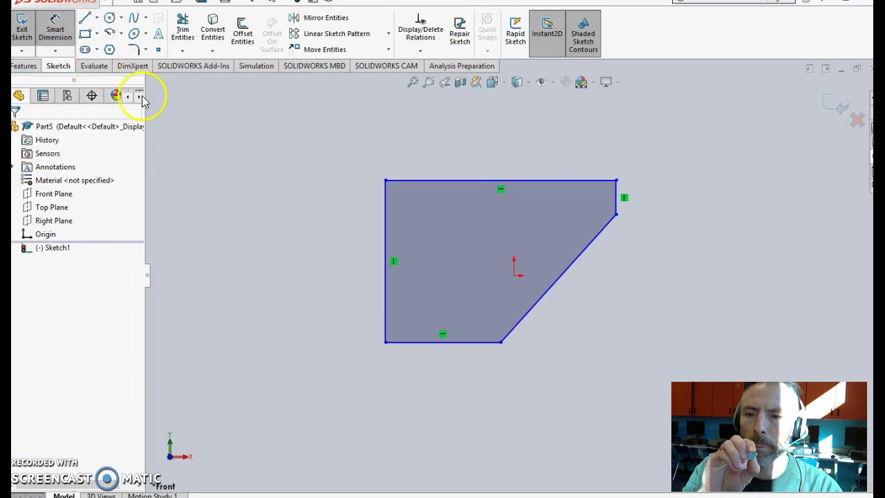
left_click(385, 209)
left_click(341, 212)
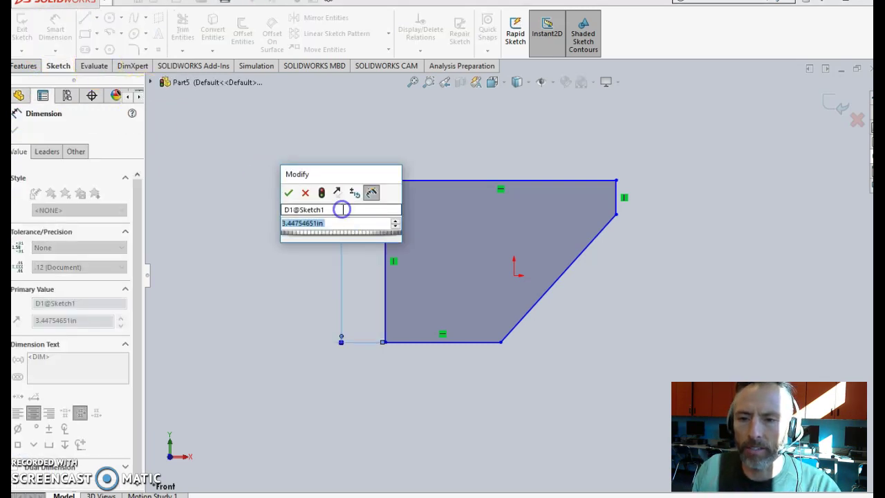
type("3/8")
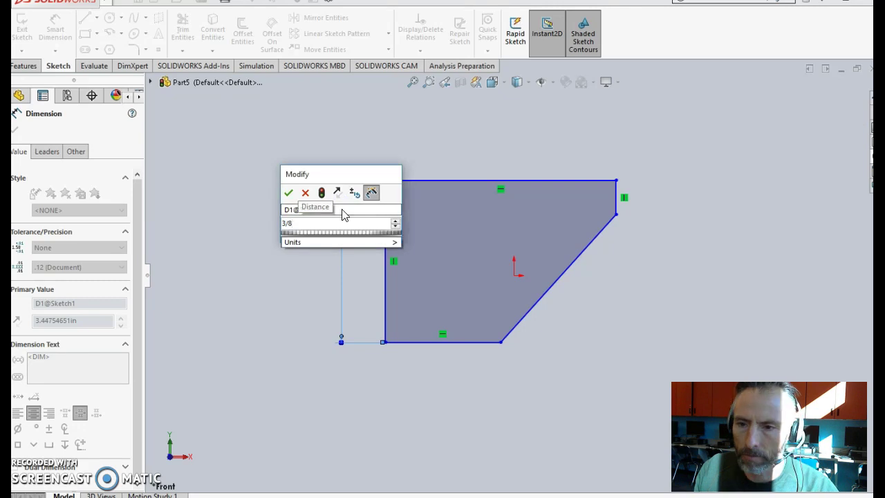
key("Return")
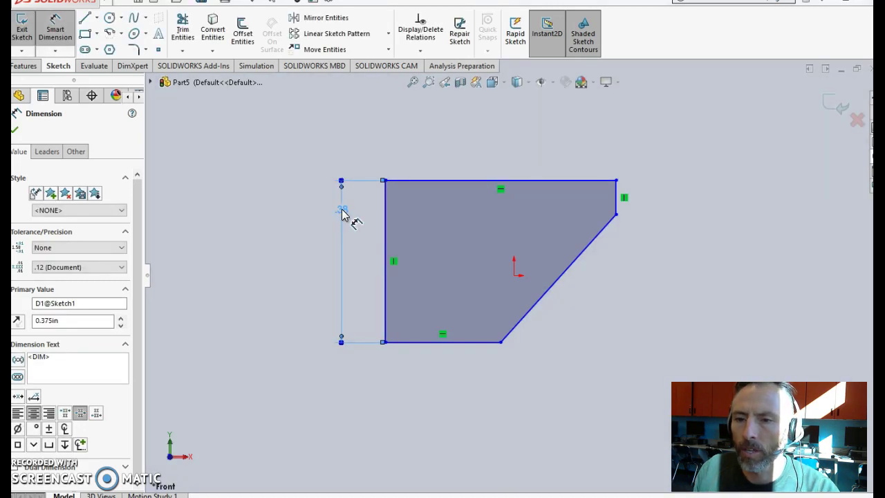
left_click(476, 351)
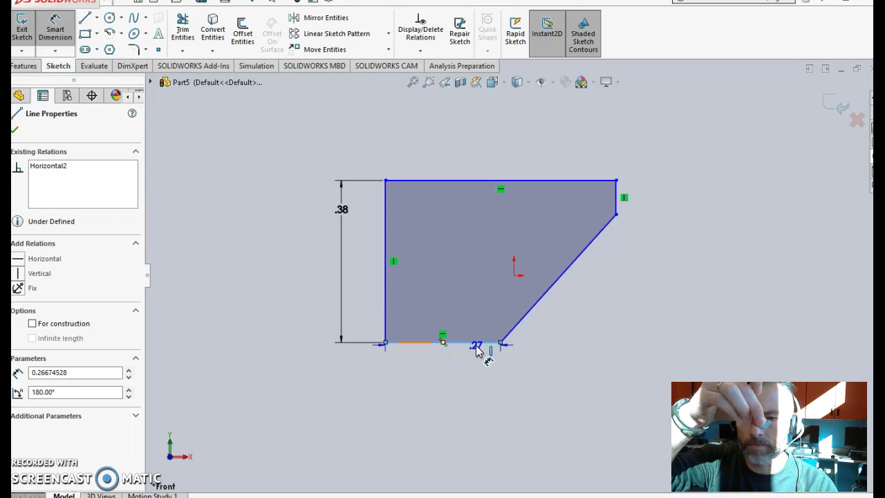
left_click(480, 391)
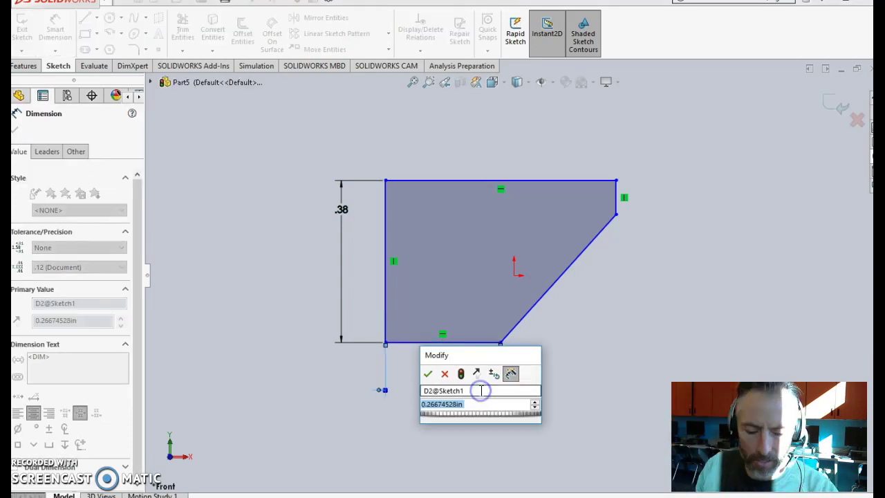
type("5/16")
key("Return")
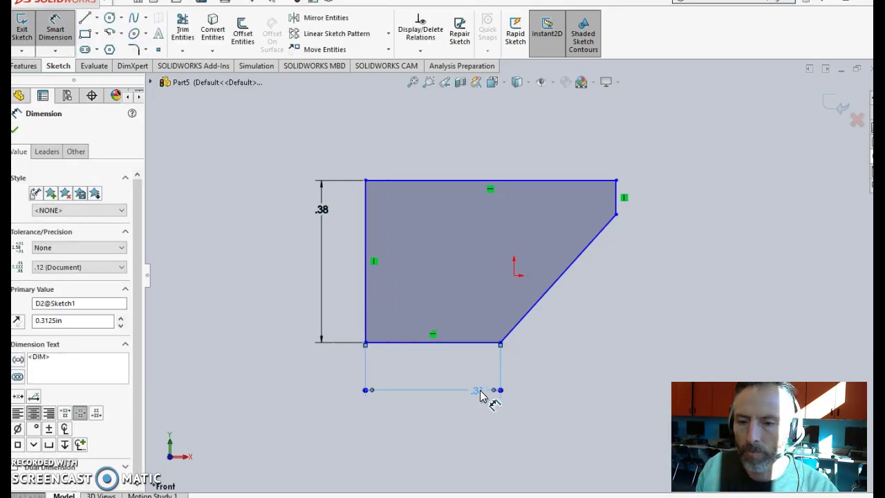
- Dimension the top edge to 5/8 in and the short right edge to 3/32 in
left_click(473, 181)
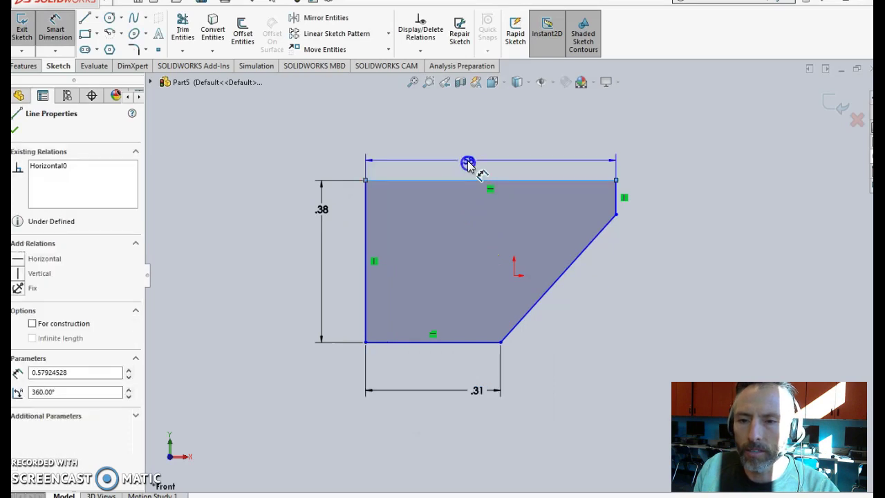
left_click(470, 158)
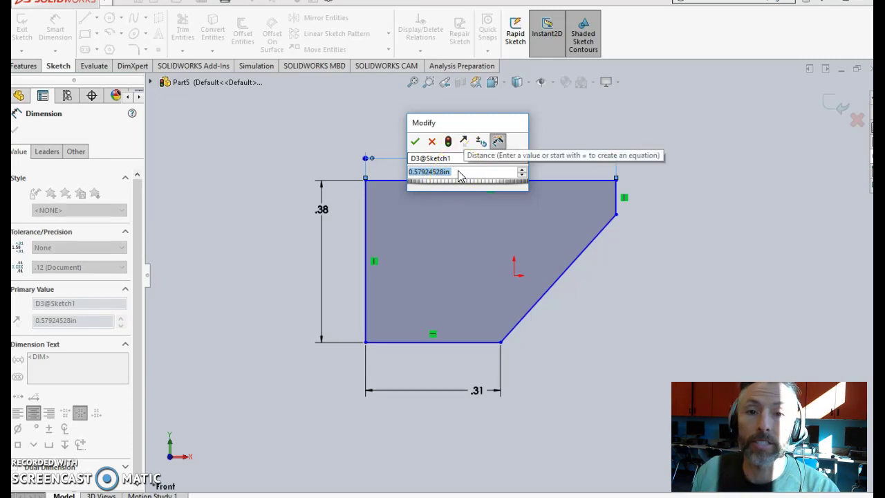
left_click(452, 177)
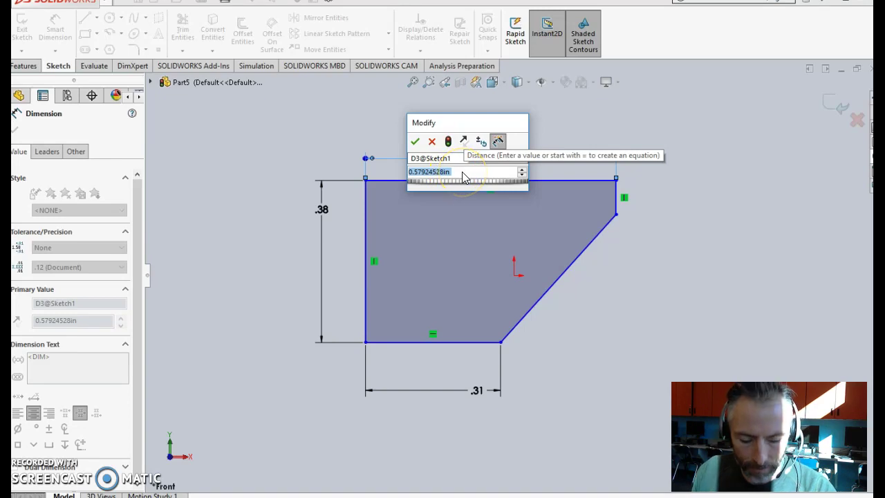
type("5/8")
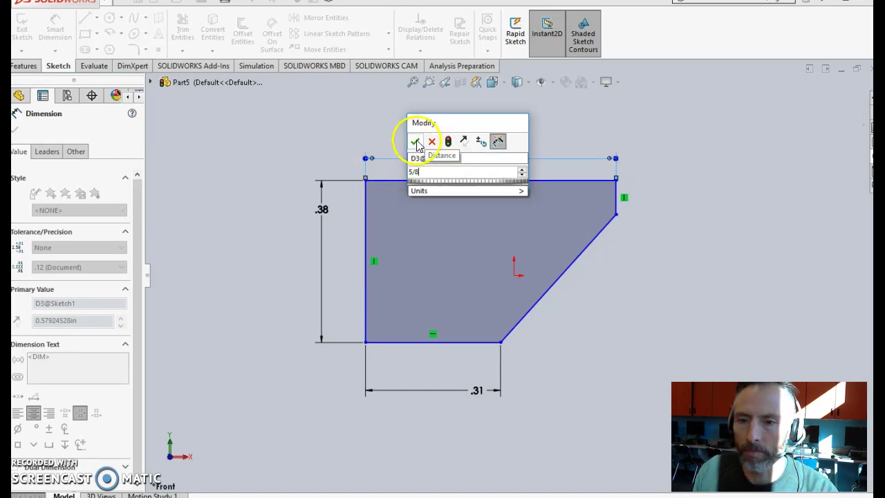
left_click(416, 142)
left_click(636, 197)
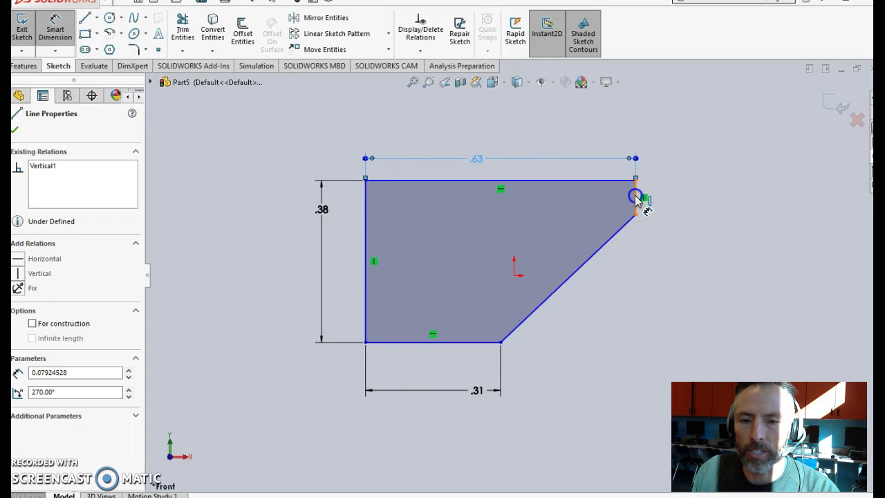
left_click(671, 197)
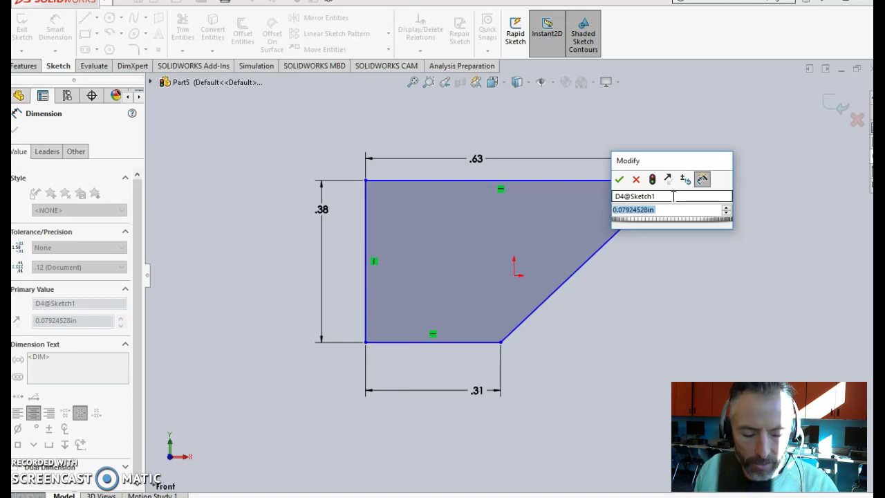
type("4/32")
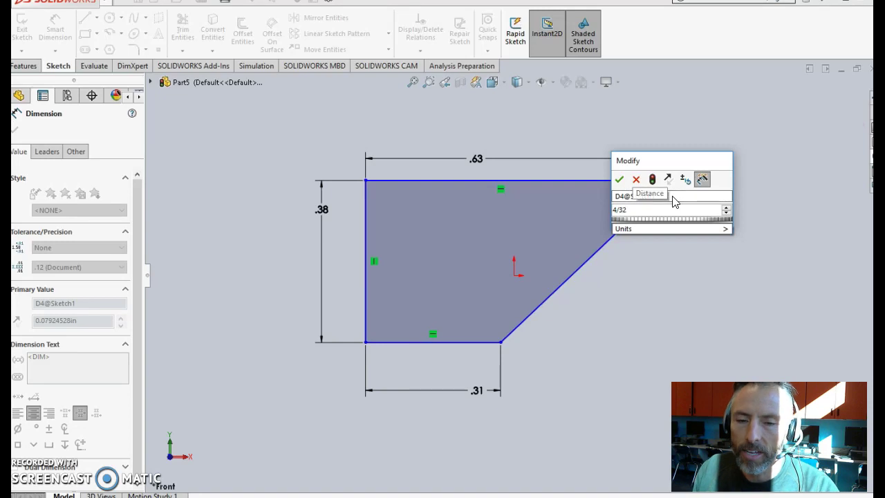
left_click(611, 209)
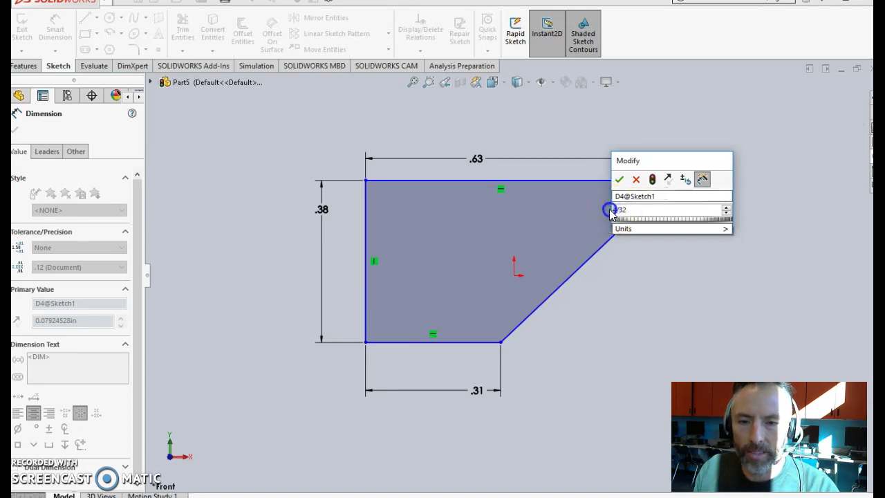
key("Delete")
type("3")
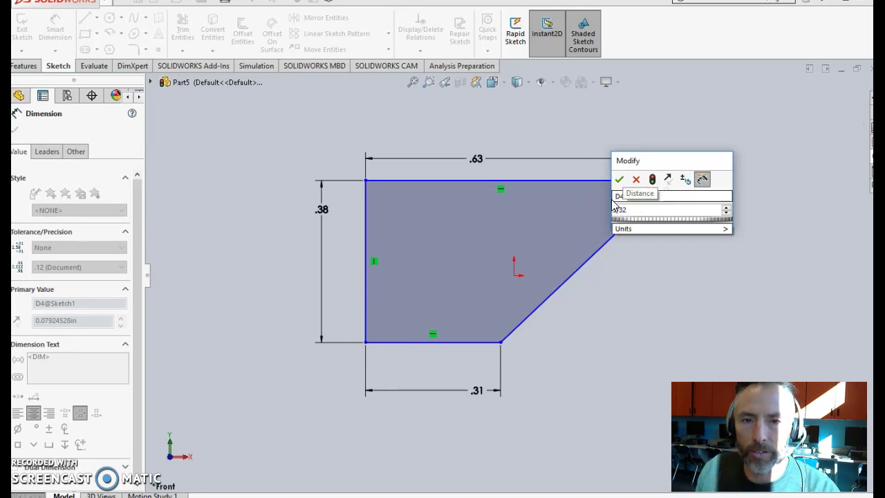
left_click(618, 180)
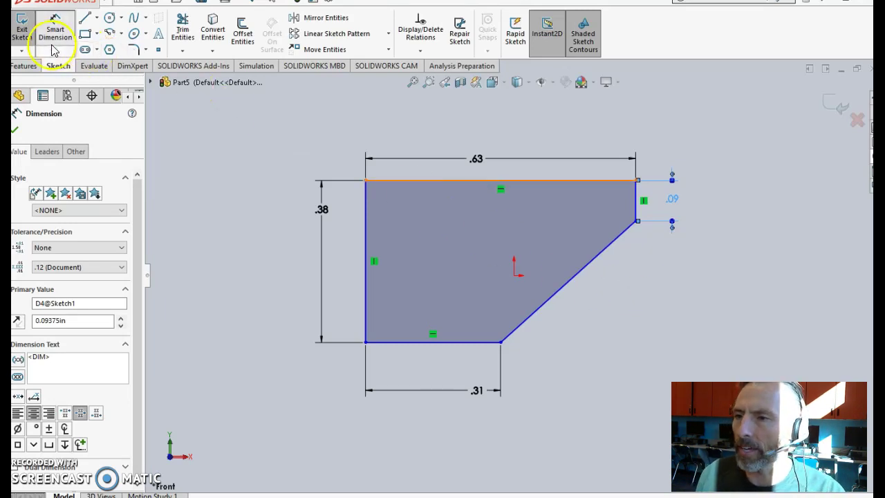
left_click(24, 66)
- Boss-extrude the profile Blind to 5/16 in (0.3125 in) depth
left_click(36, 27)
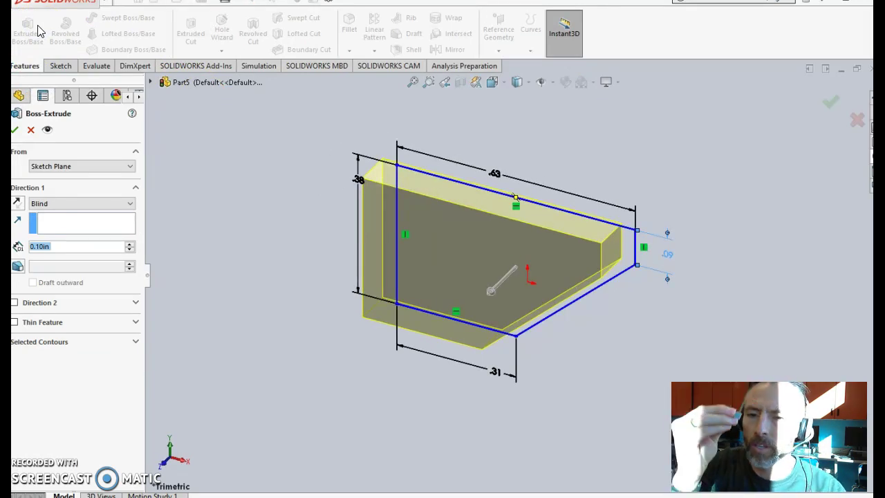
left_click(26, 46)
type("5/16")
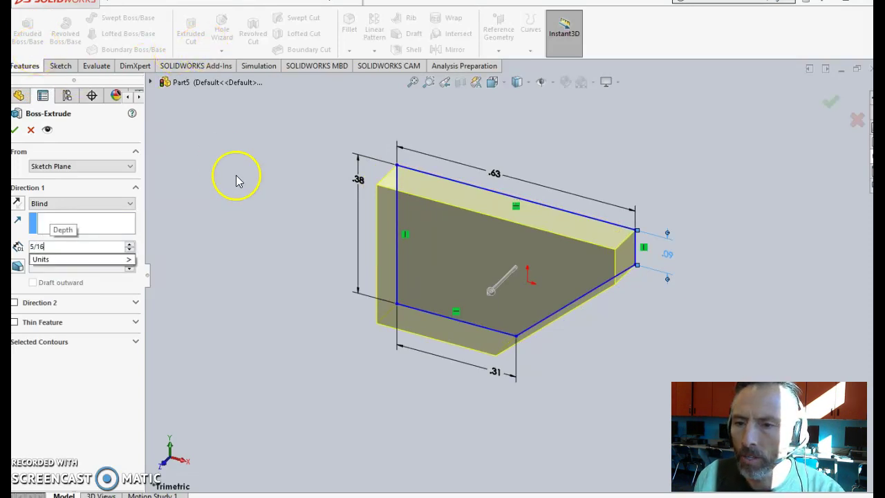
key("Return")
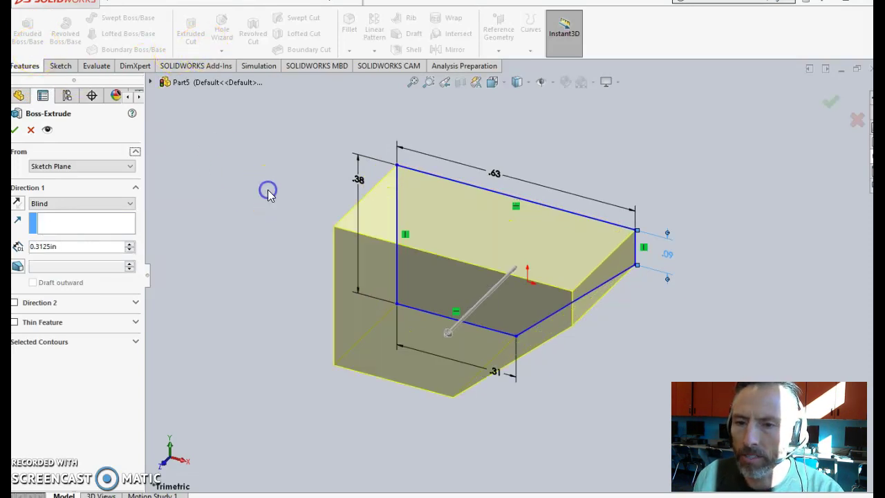
left_click(16, 131)
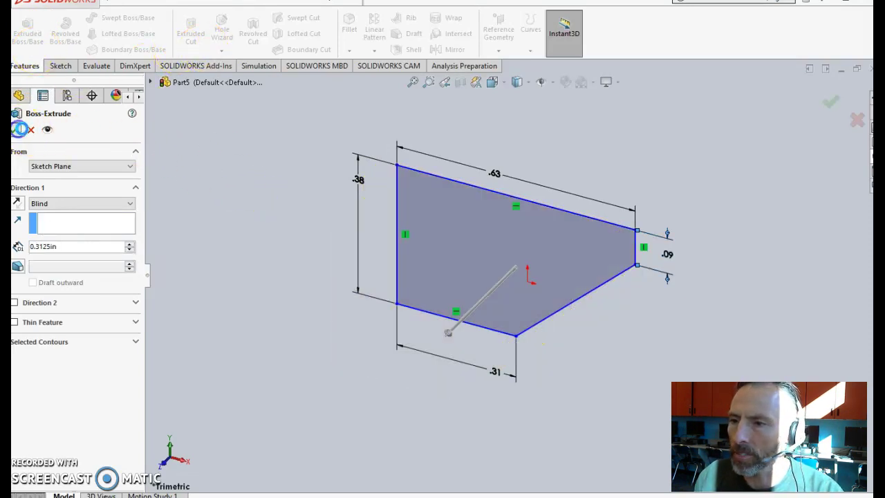
left_click(114, 246)
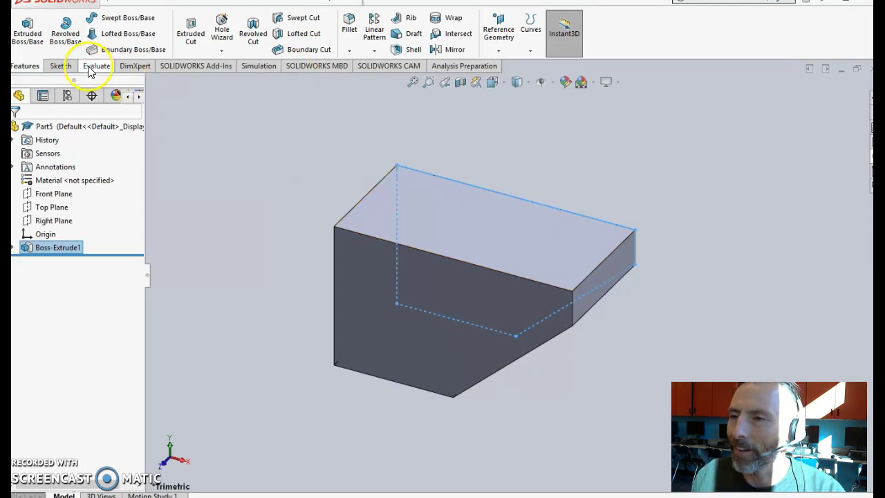
- Sketch a circle on the brick's top face and switch to the Top view
left_click(56, 65)
left_click(21, 27)
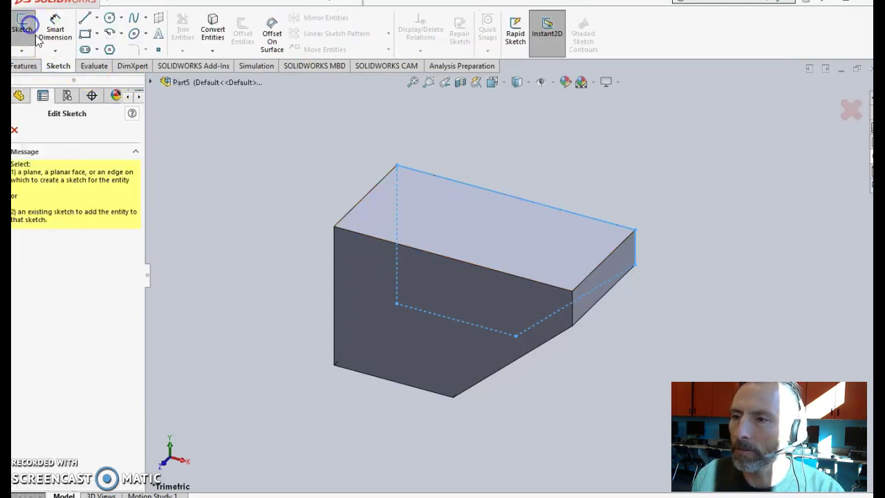
left_click(438, 220)
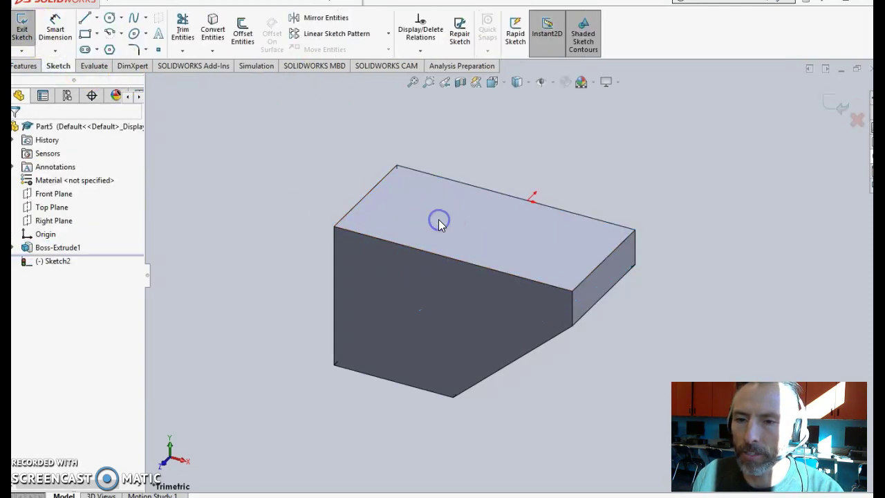
left_click(109, 21)
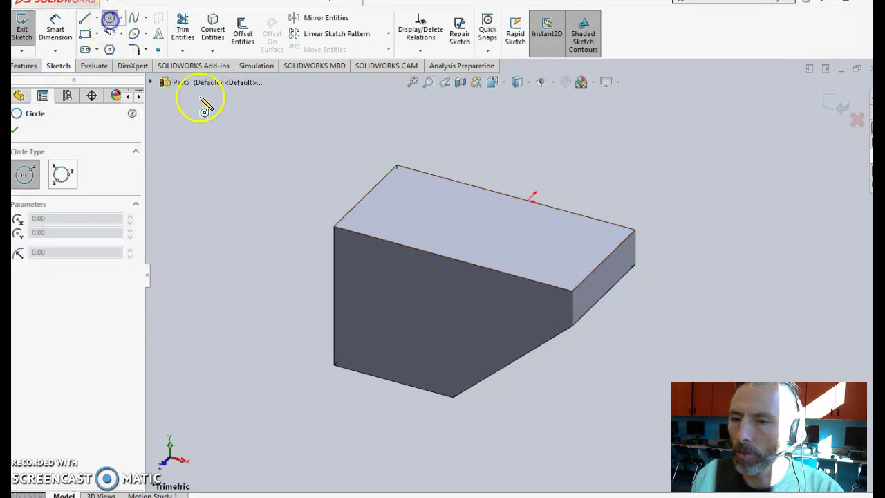
left_click(427, 207)
left_click(401, 207)
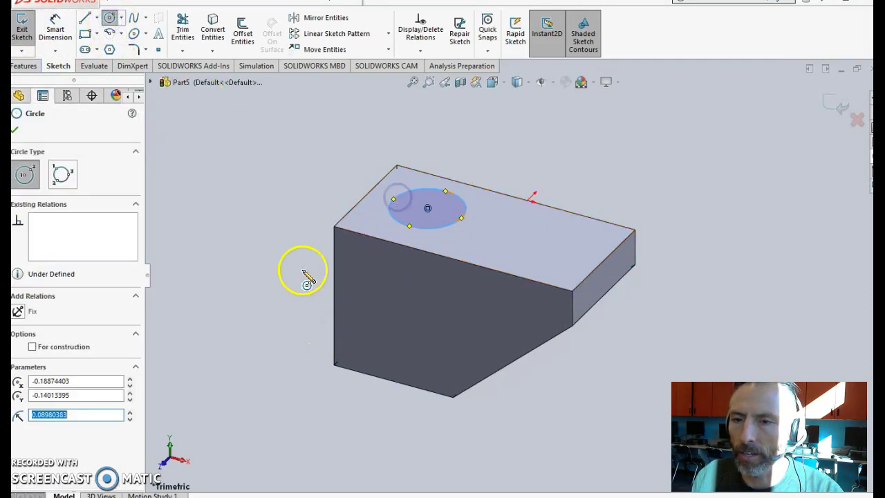
middle_click_drag(304, 170, 285, 293)
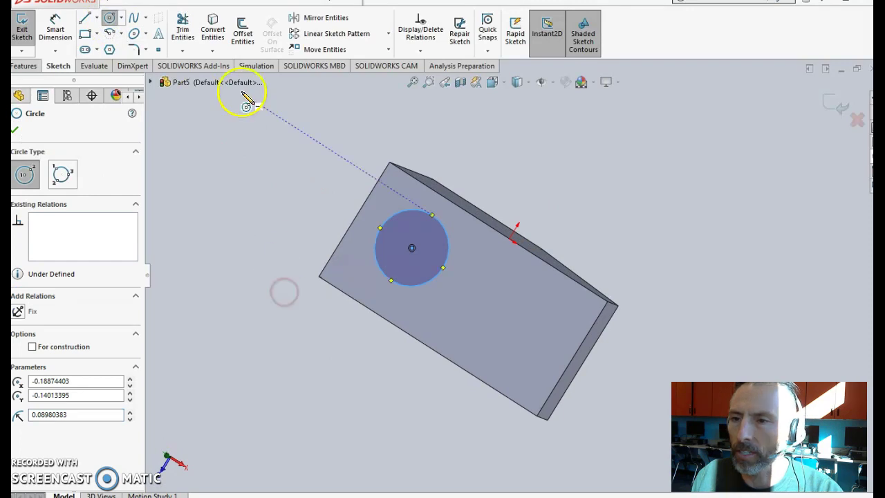
left_click(504, 84)
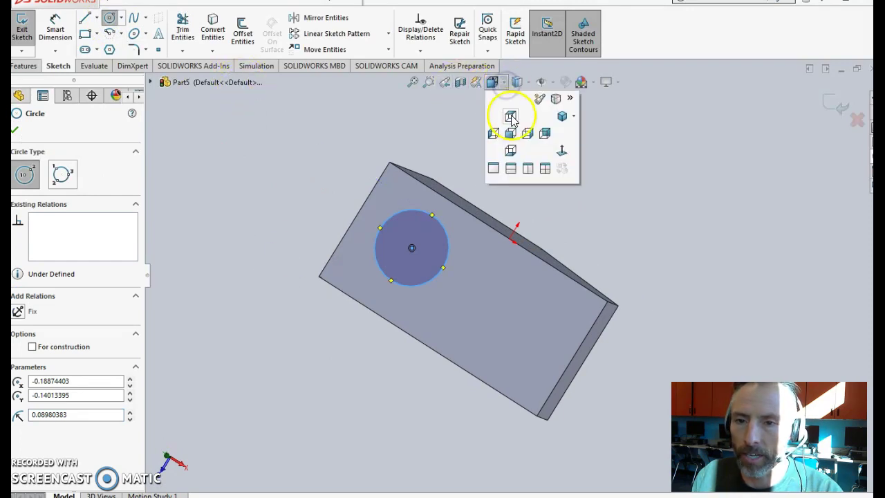
left_click(510, 118)
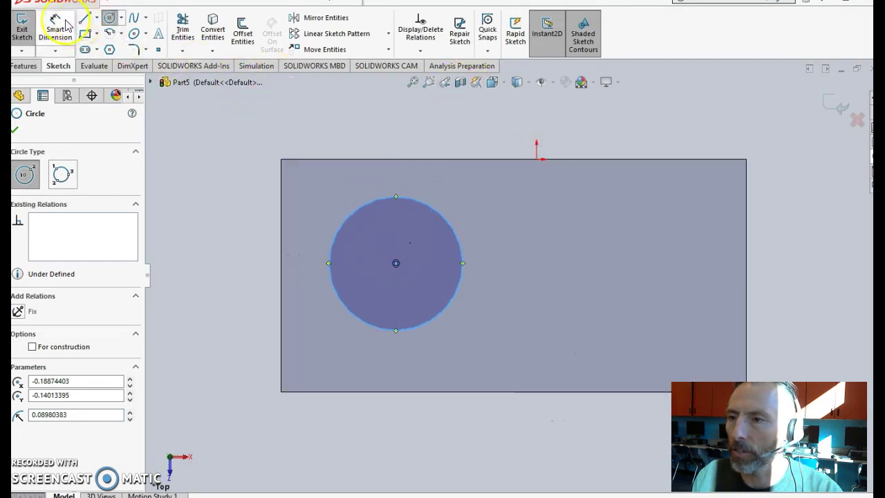
- Dimension the circle's centre .14 in from the face's top edge
left_click(55, 29)
left_click(396, 263)
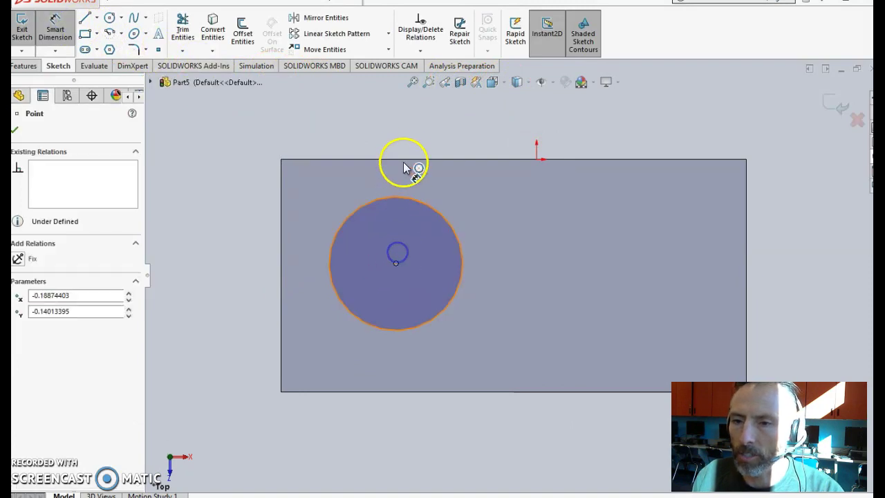
left_click(404, 159)
left_click(223, 166)
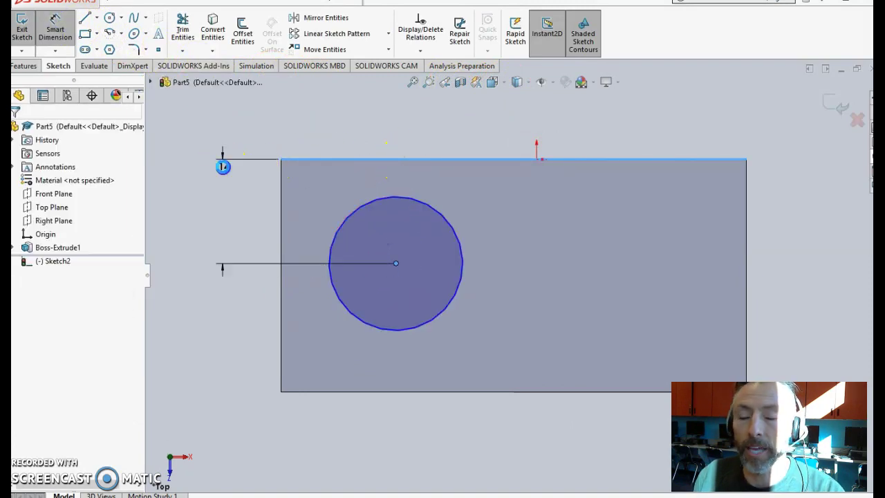
type("5/32@Sketch2")
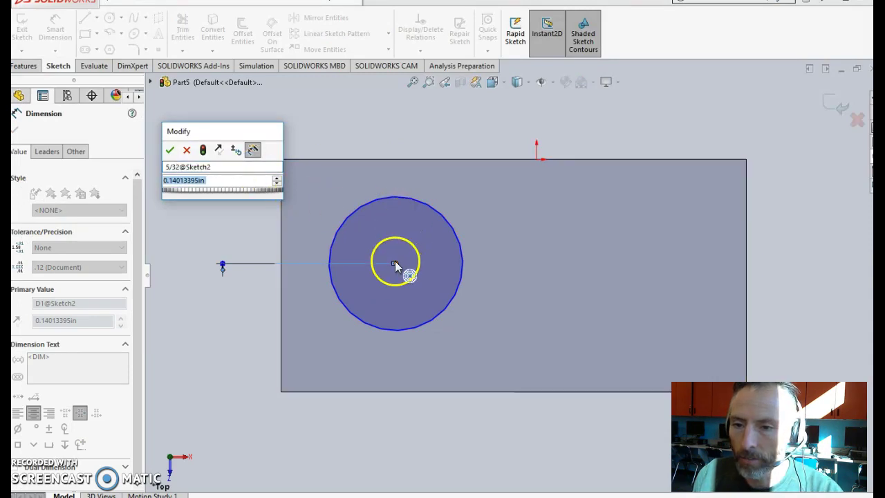
left_click(295, 263)
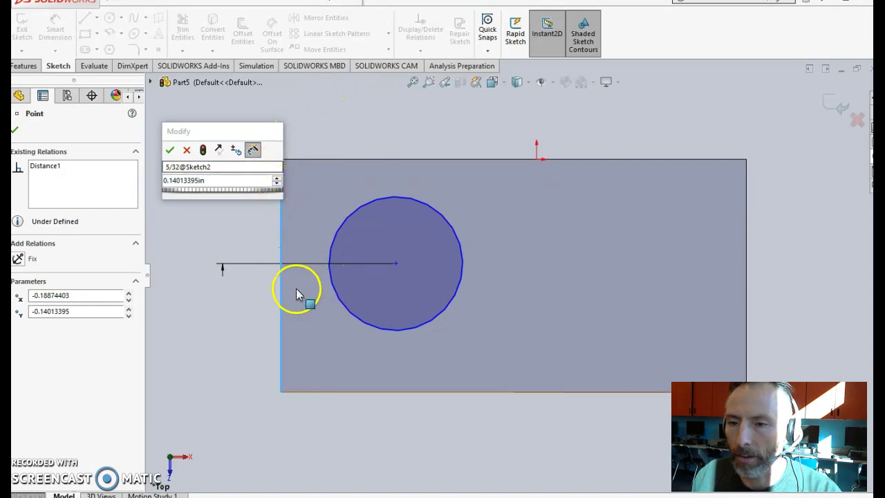
left_click(396, 265)
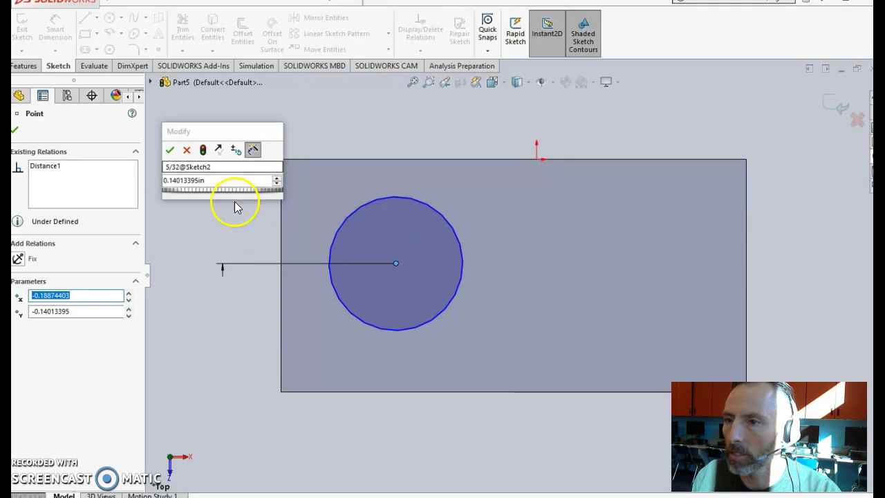
left_click(170, 149)
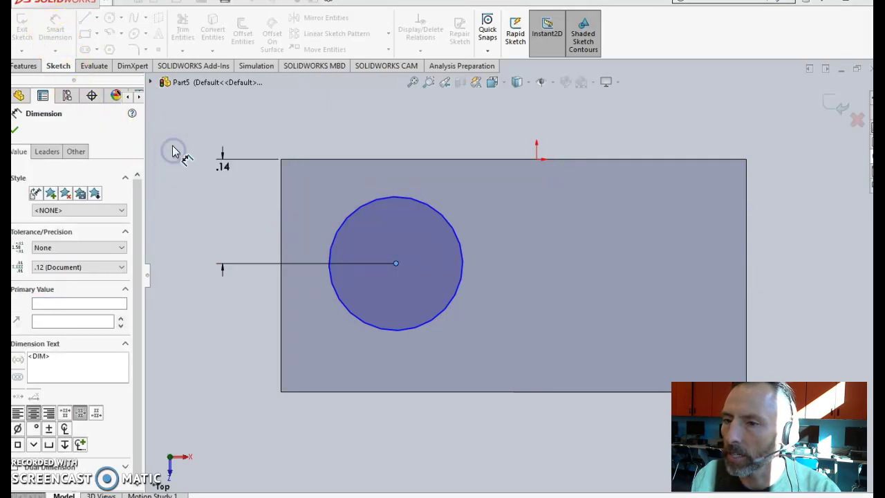
- Place the circle's centre 5/32 in from the left edge and give it a 3/16 in diameter
left_click(55, 29)
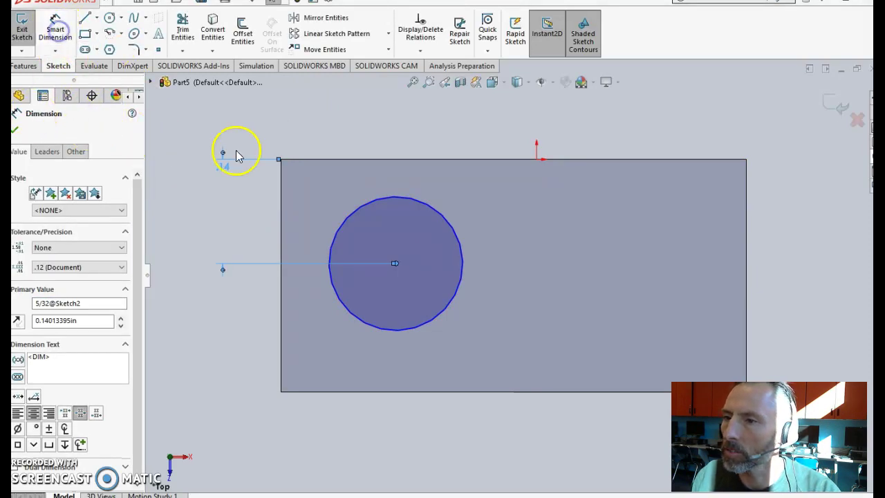
left_click(55, 29)
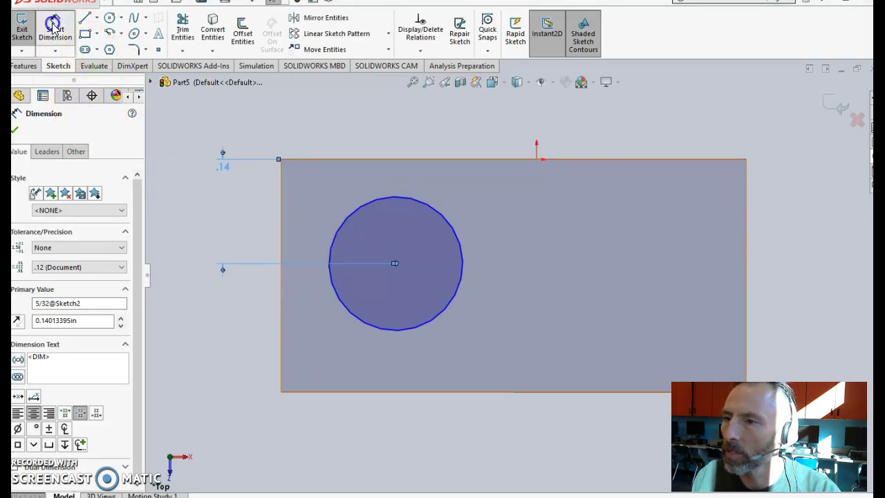
left_click(281, 247)
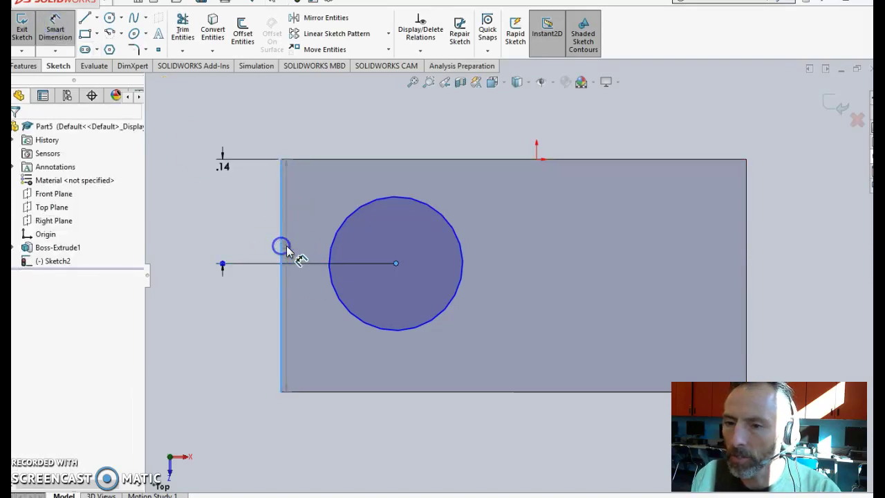
left_click(395, 266)
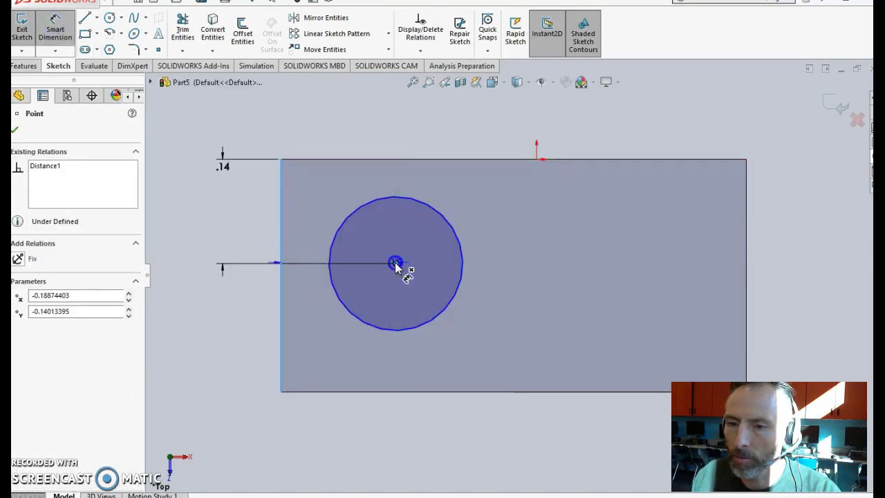
left_click(380, 130)
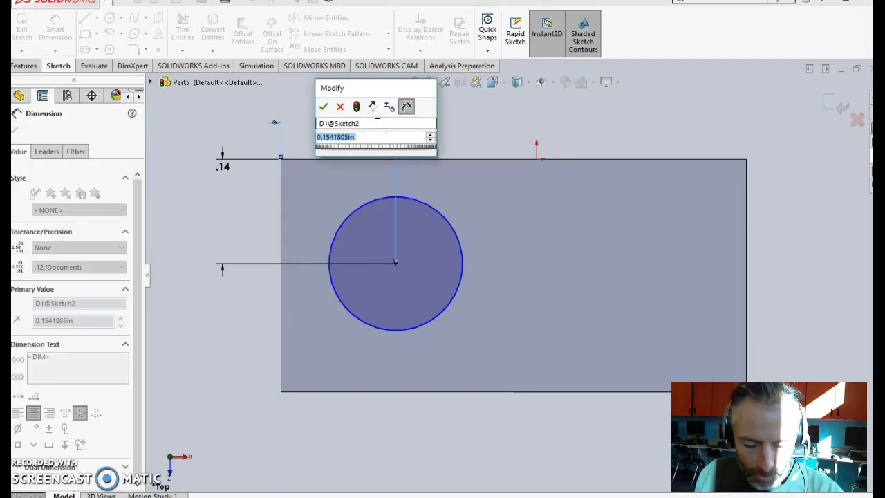
type("5/32")
key("Return")
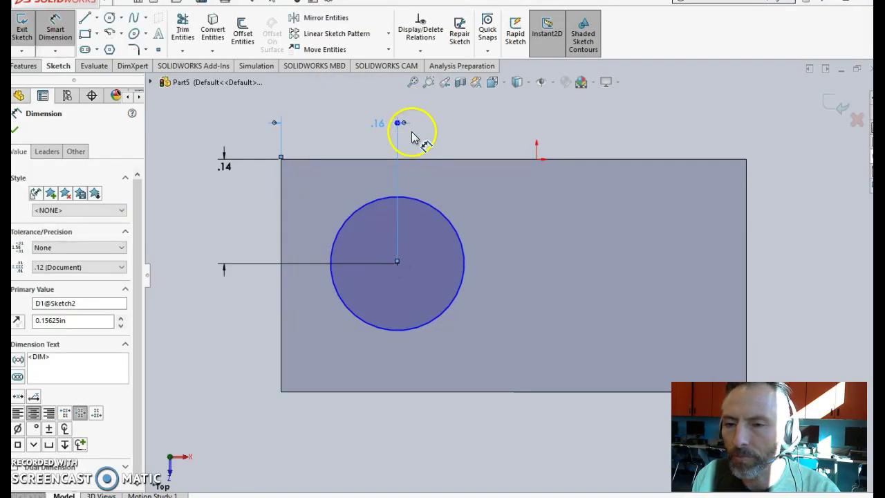
left_click(417, 199)
left_click(491, 113)
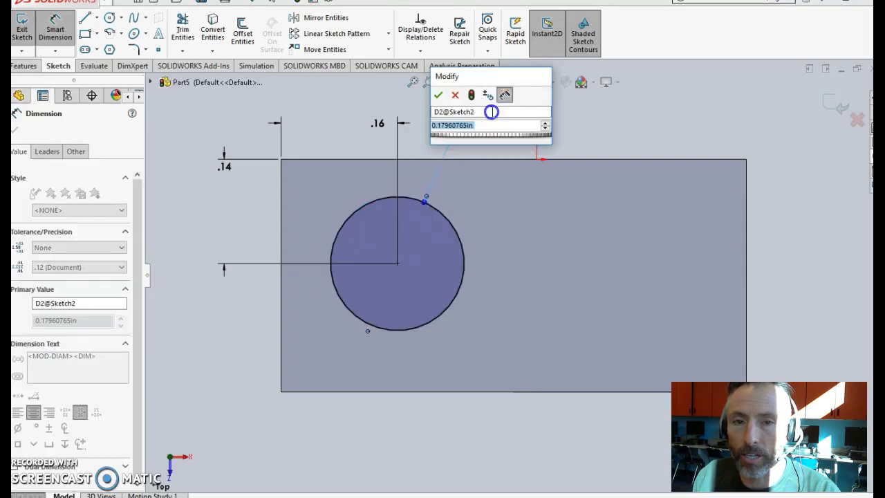
type("3/16")
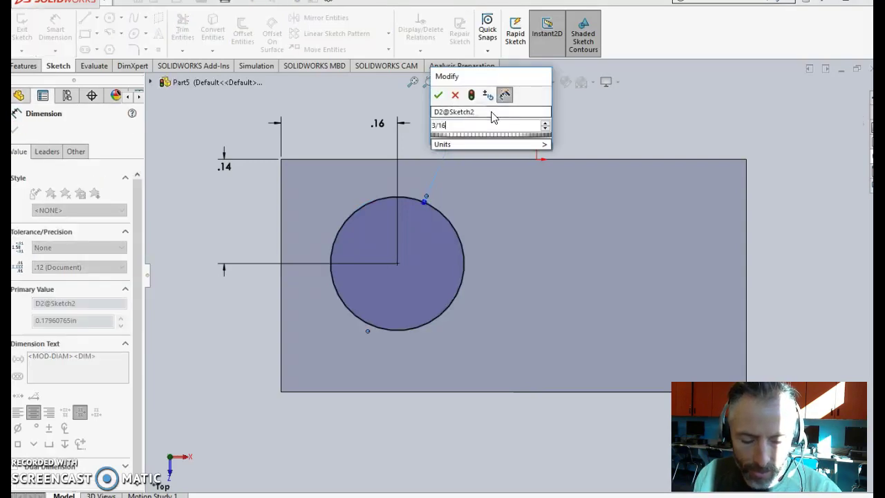
key("Return")
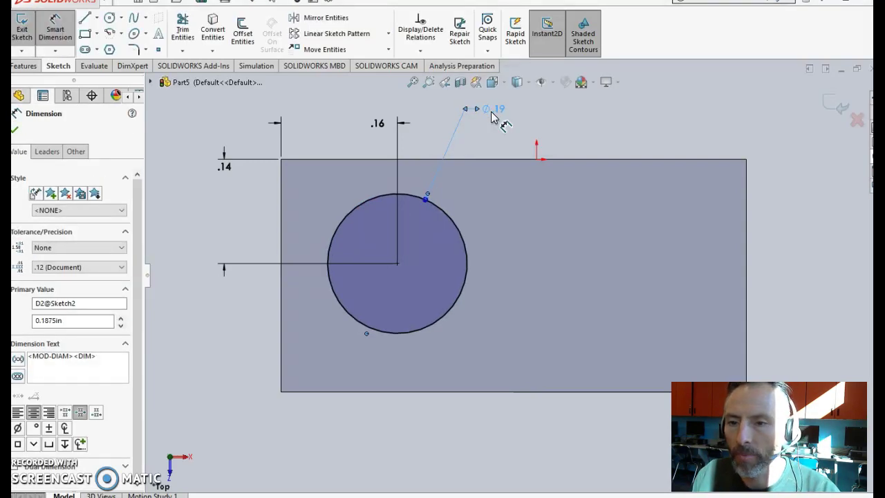
- Linear-pattern the circle along the X-axis: 2 instances spaced 0.31 in
left_click(335, 38)
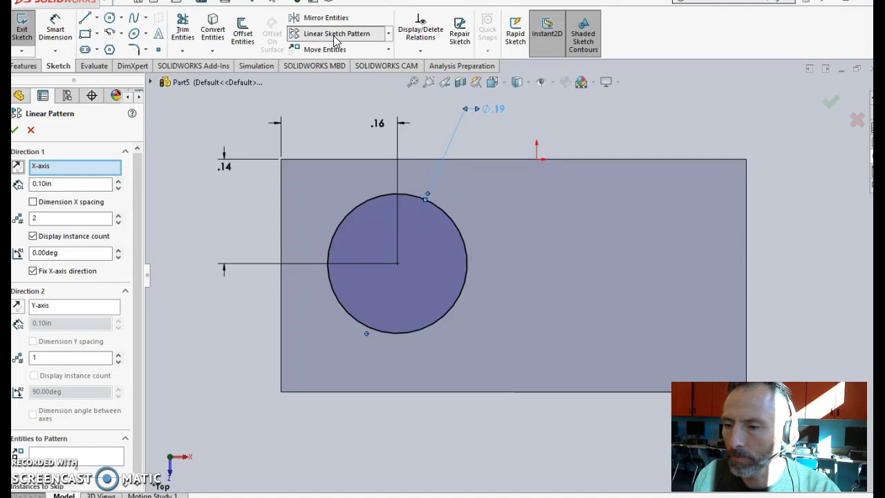
left_click(78, 457)
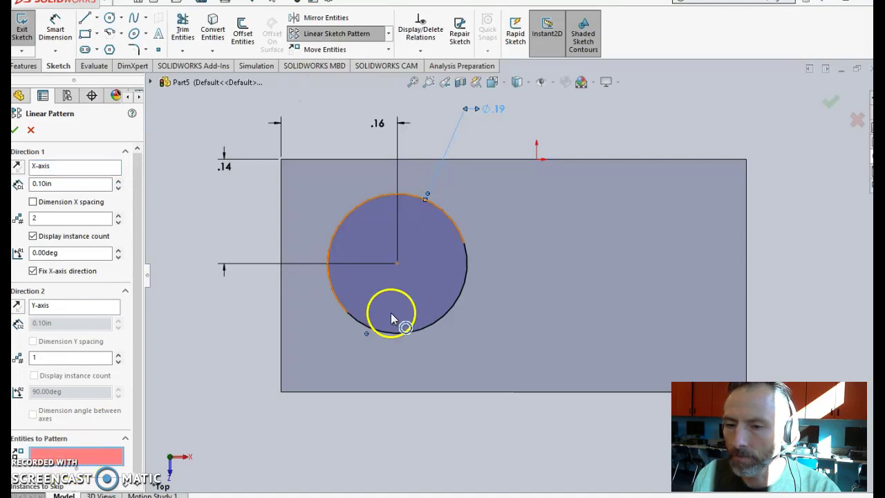
left_click(394, 336)
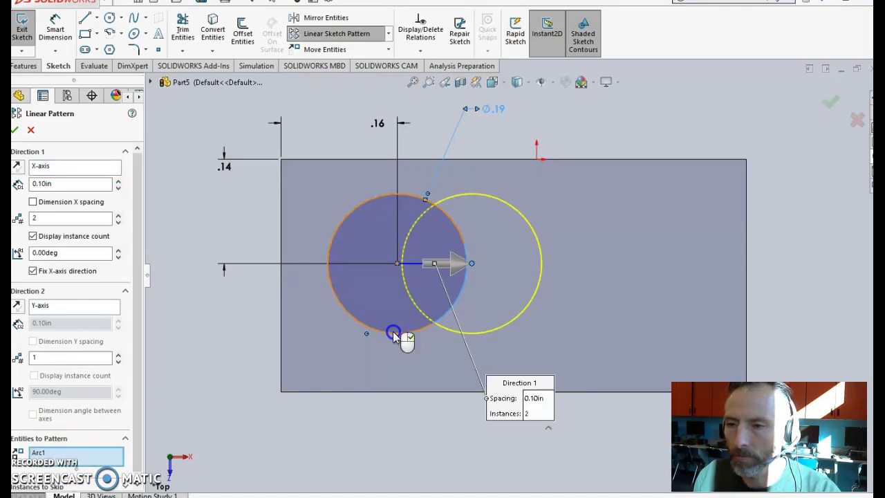
left_click(64, 183)
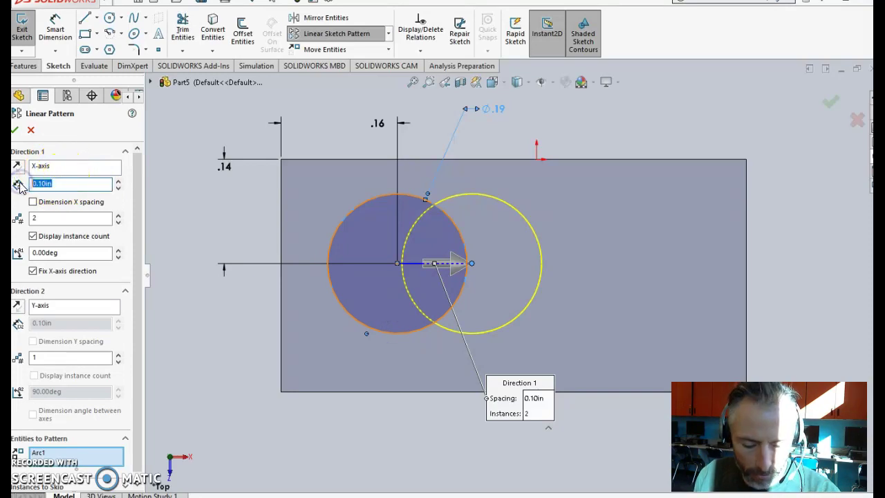
left_click(228, 221)
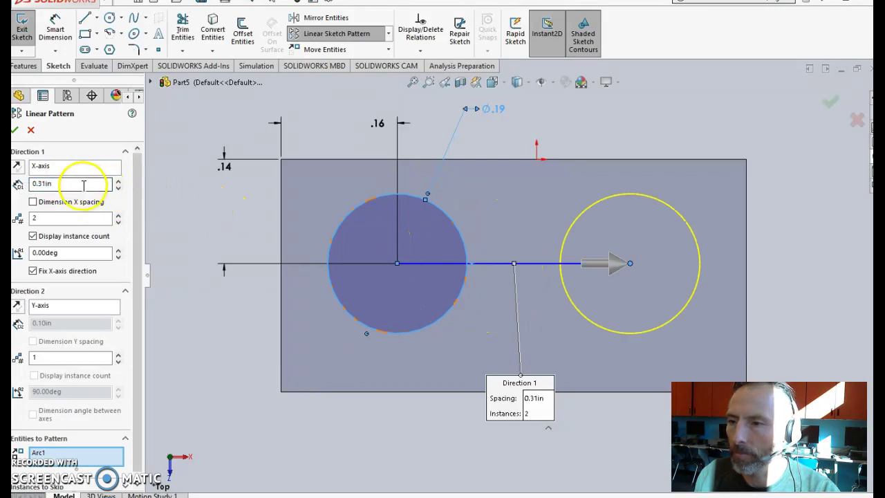
left_click(15, 131)
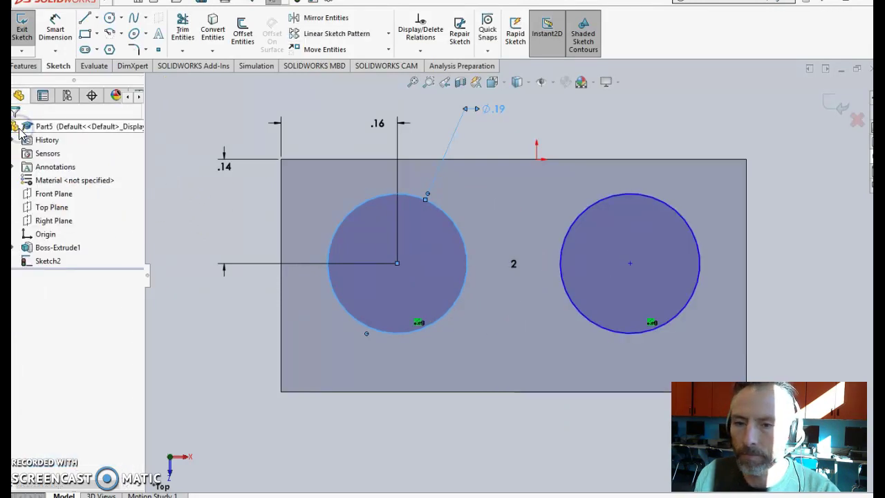
- Boss-extrude both circles Blind 1/16 in (0.0625 in) as studs
left_click(22, 66)
left_click(28, 32)
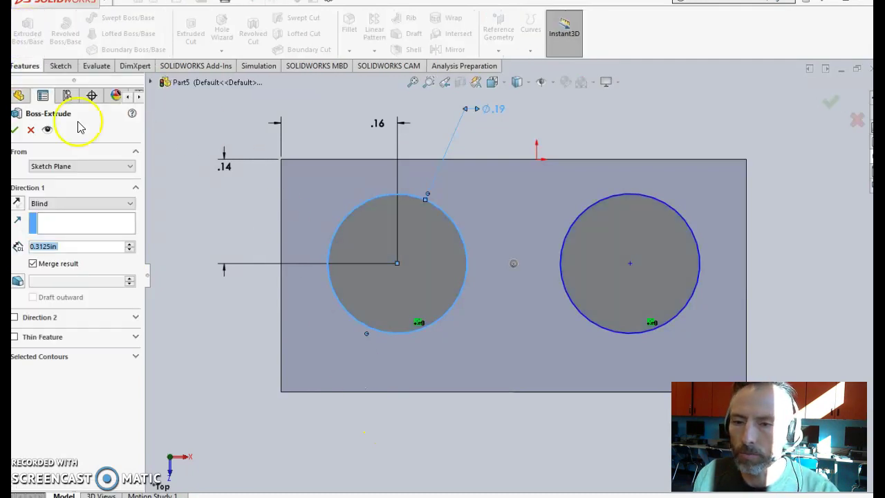
mouse_move(395, 430)
middle_mouse_down()
mouse_move(405, 316)
mouse_move(387, 304)
middle_mouse_up()
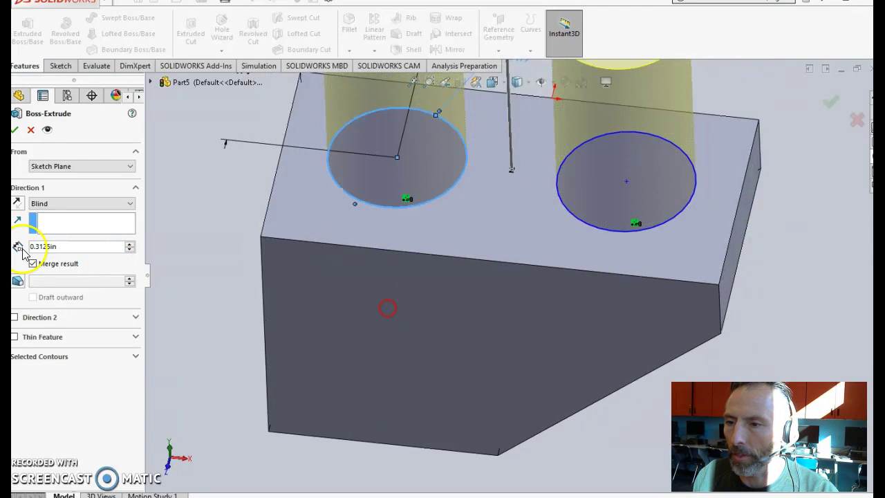
double_click(62, 247)
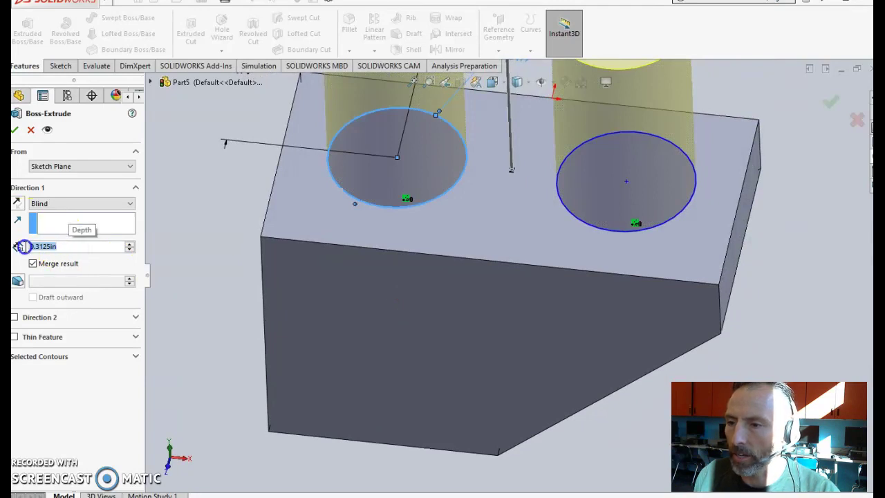
type("1/16")
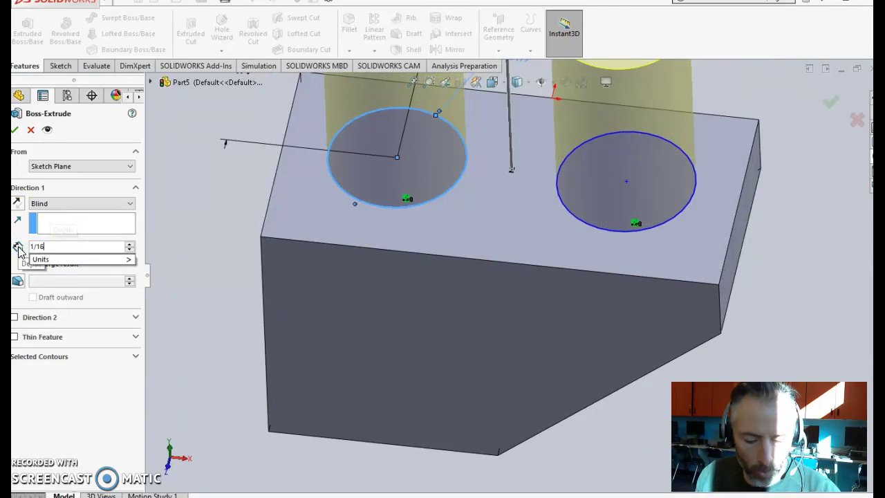
key("Return")
scroll(315, 290, "up", 4)
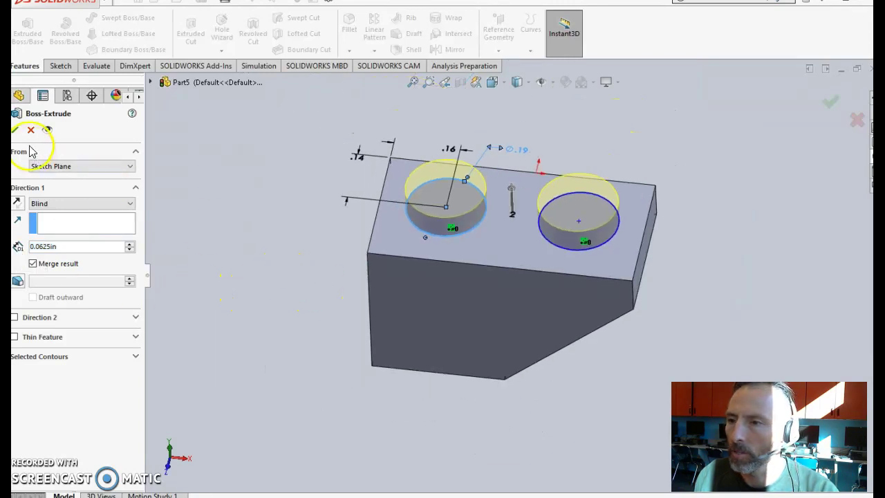
left_click(14, 131)
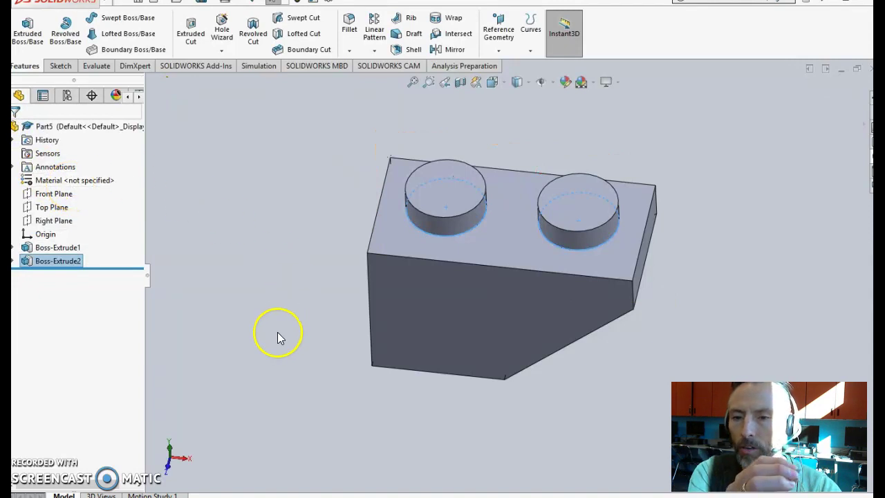
- Shell the brick with 1/16 in wall thickness, removing the bottom face
middle_click_drag(289, 320, 284, 88)
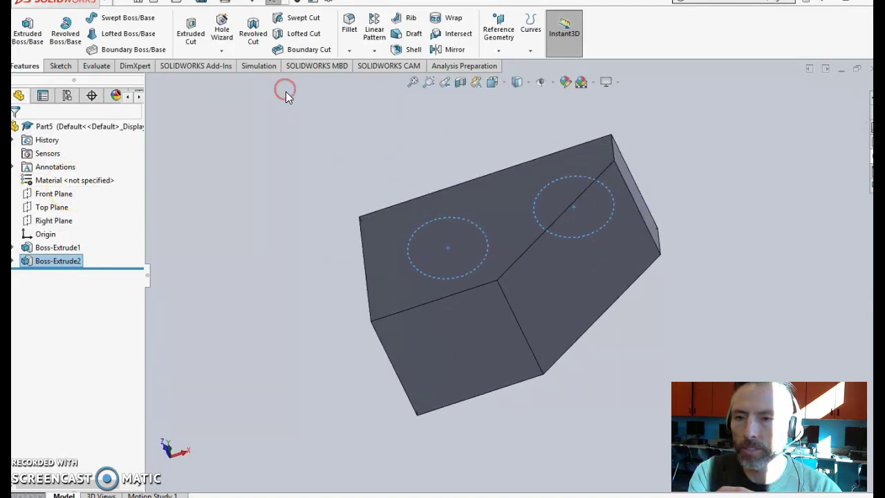
left_click(413, 52)
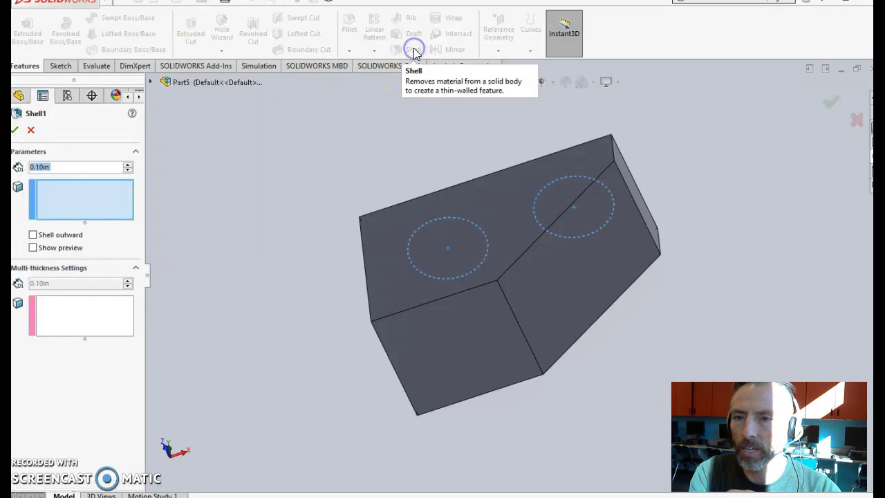
left_click(457, 356)
left_click(66, 166)
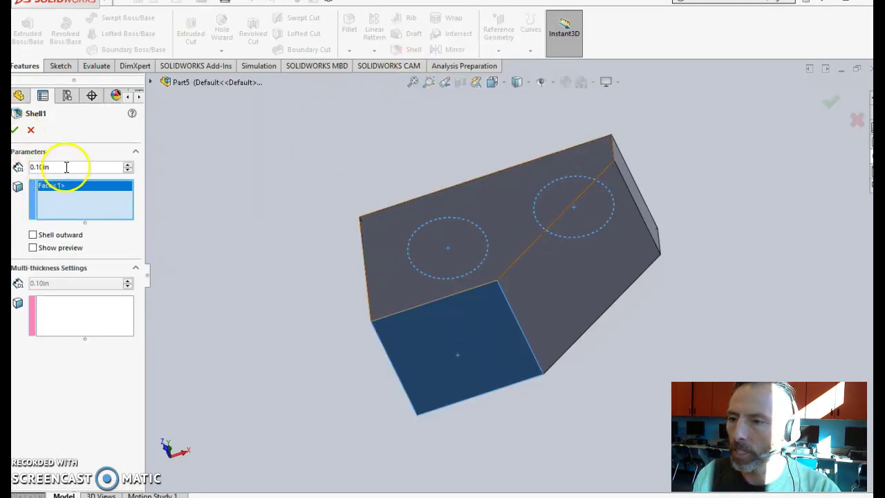
type("1/16")
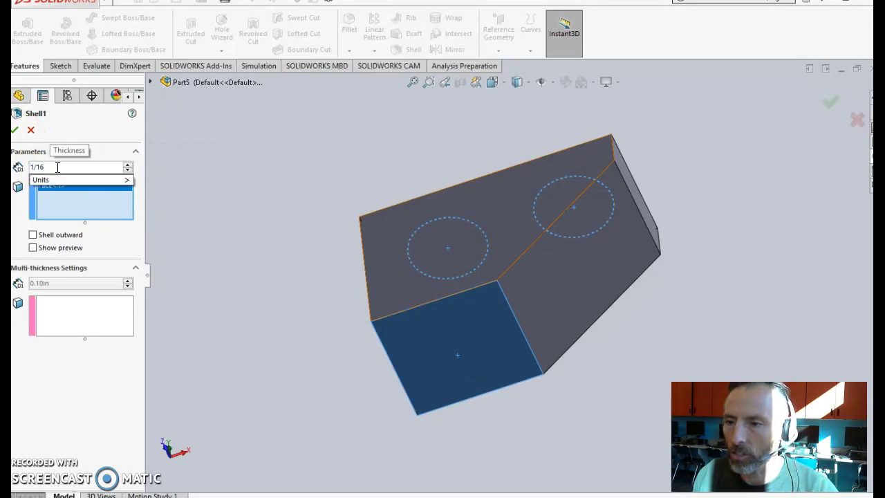
key("Return")
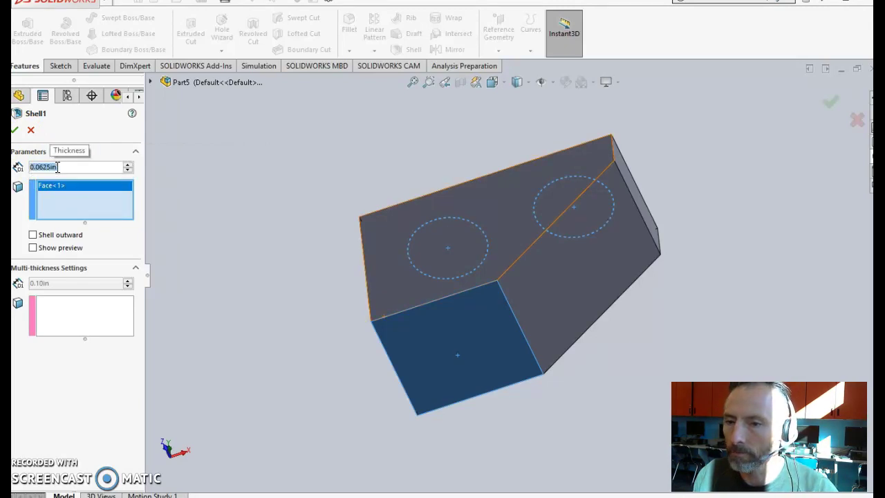
left_click(17, 126)
middle_click_drag(434, 310, 295, 149)
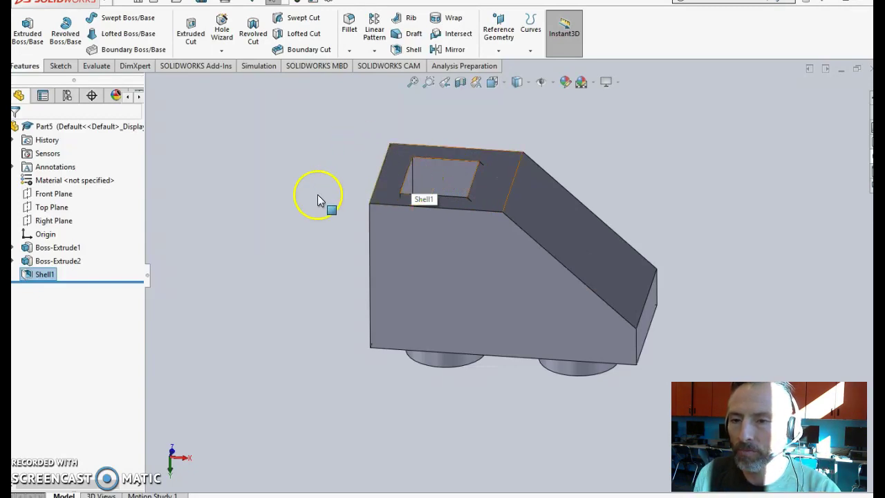
middle_click_drag(316, 197, 406, 276)
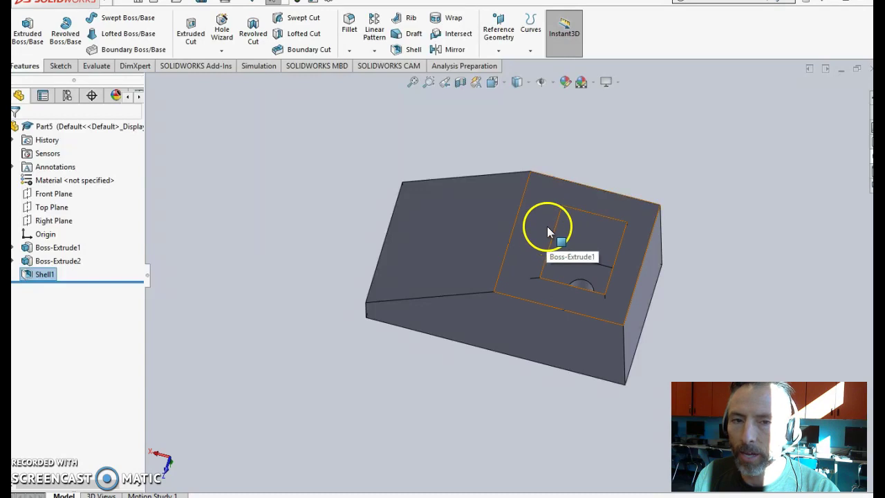
- Draw a corner rectangle in a new sketch on the face with the shelled opening
left_click(56, 66)
left_click(25, 30)
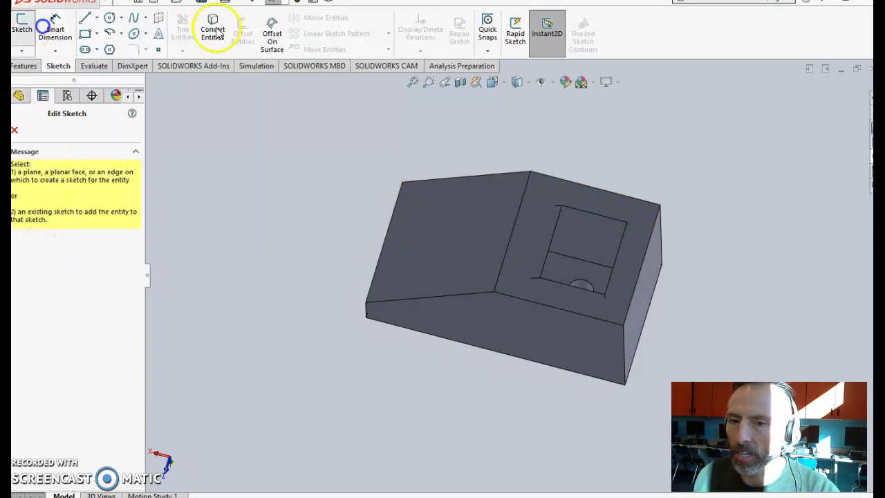
left_click(582, 198)
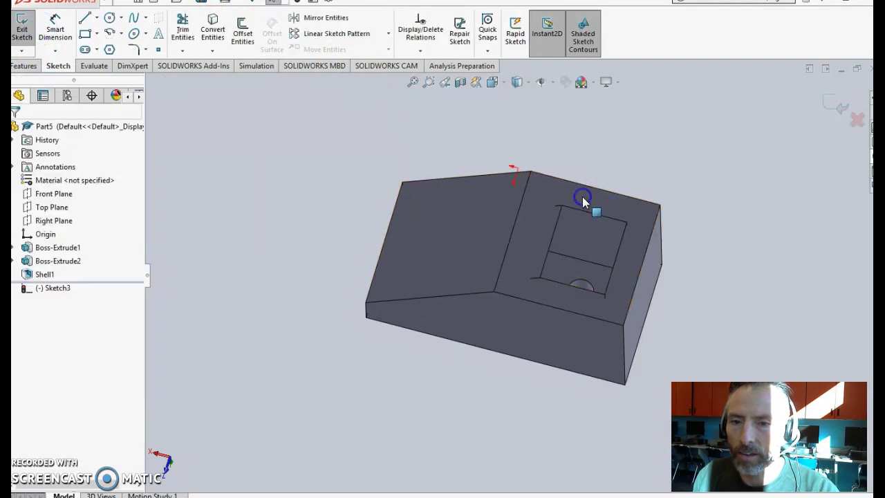
left_click(85, 36)
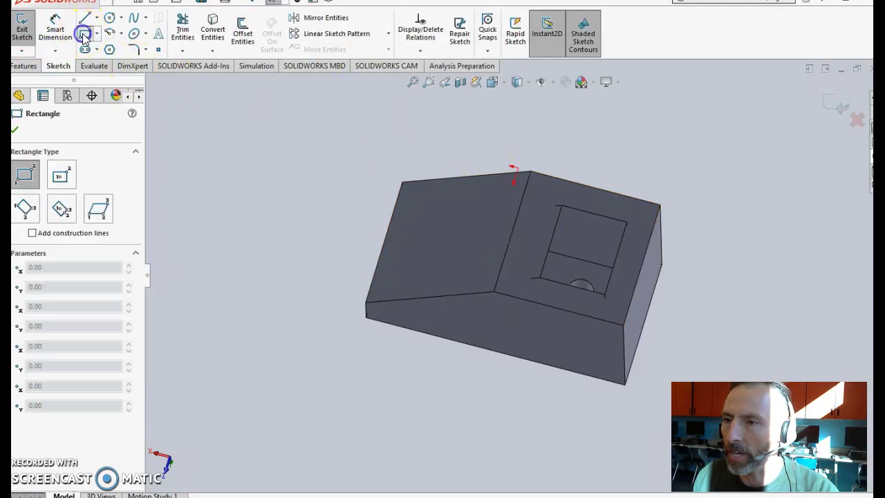
left_click(626, 224)
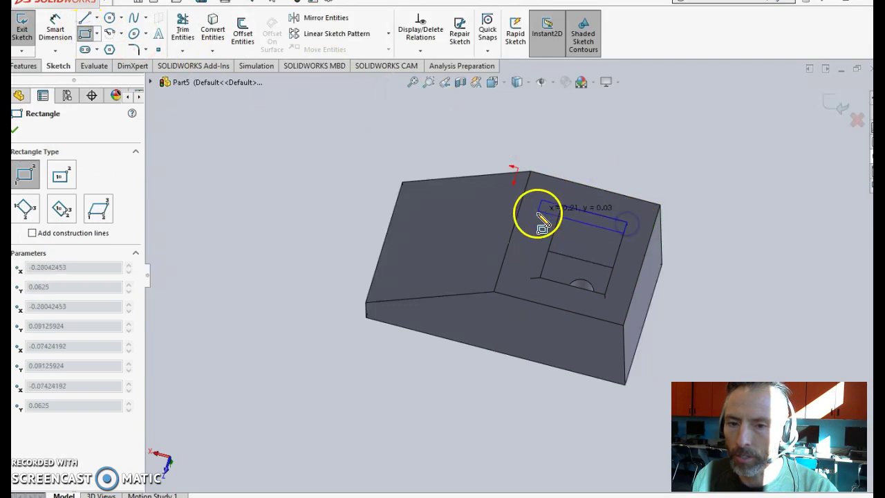
left_click(518, 283)
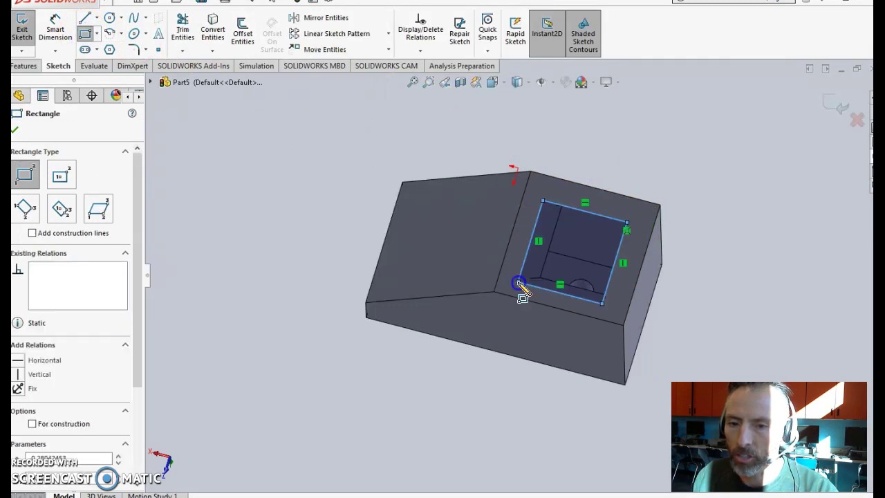
- Dimension the rectangle's width and length to 3/16 in each
left_click(47, 38)
left_click(593, 302)
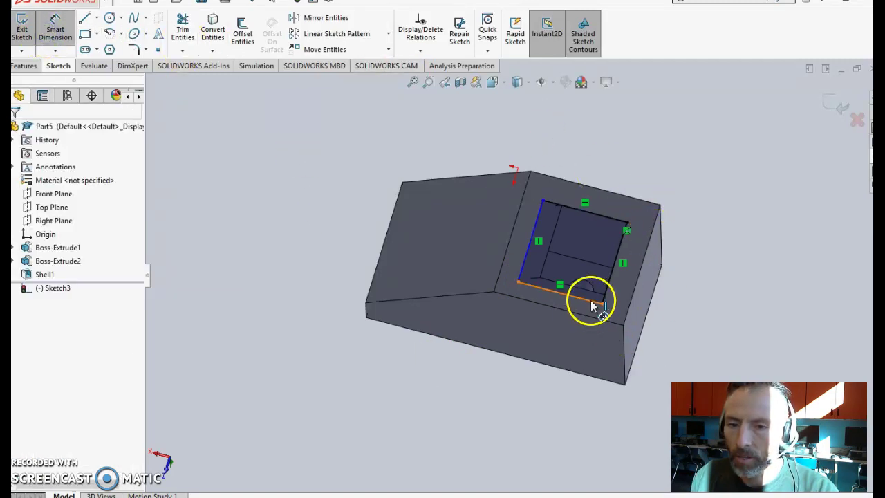
left_click(517, 404)
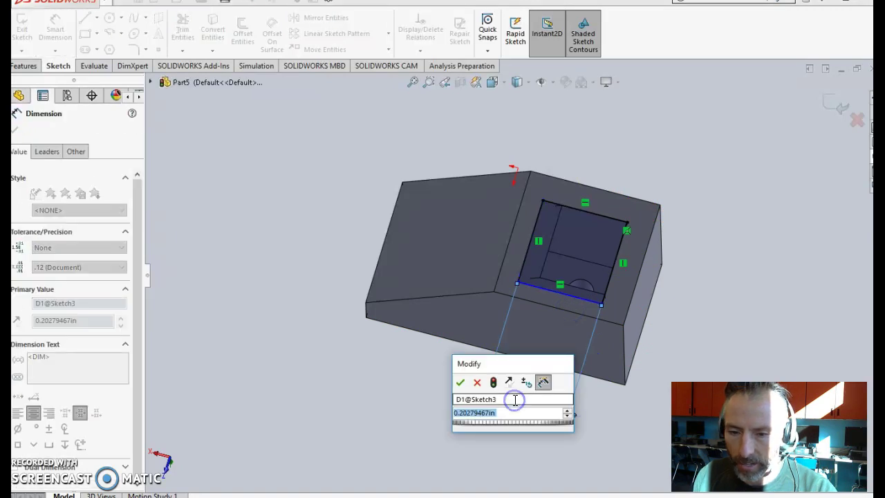
type("3/16")
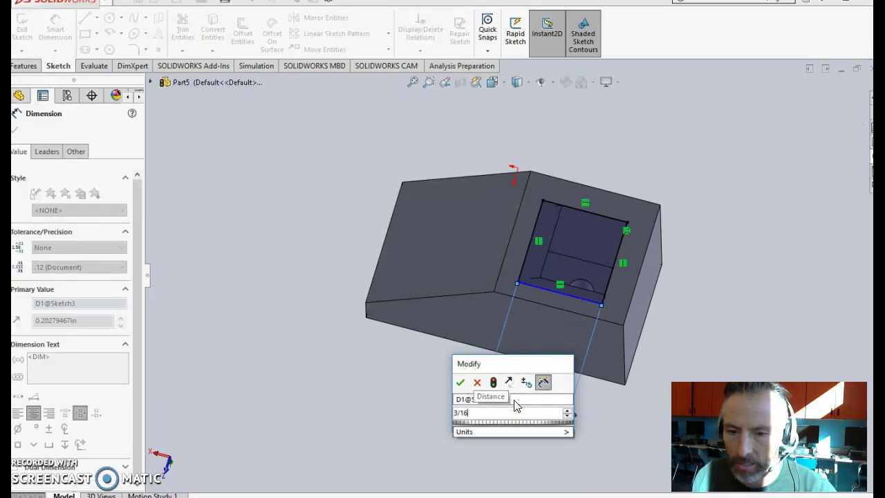
key("Return")
left_click(537, 242)
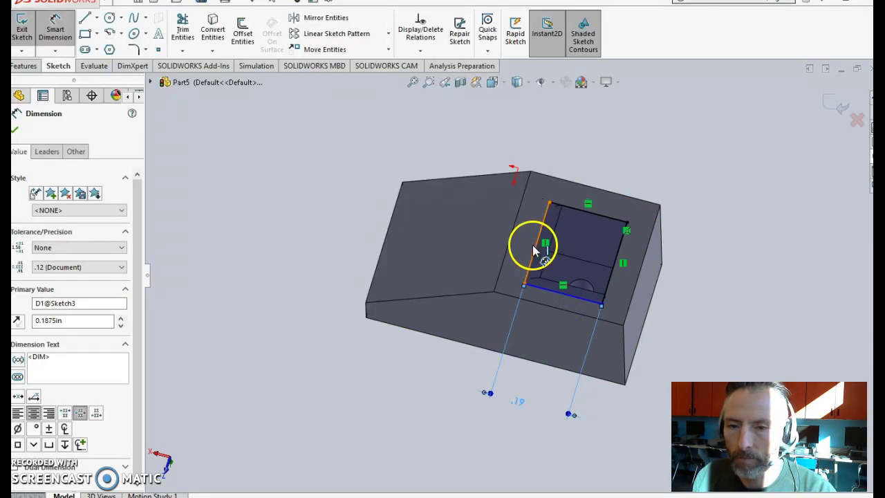
left_click(335, 212)
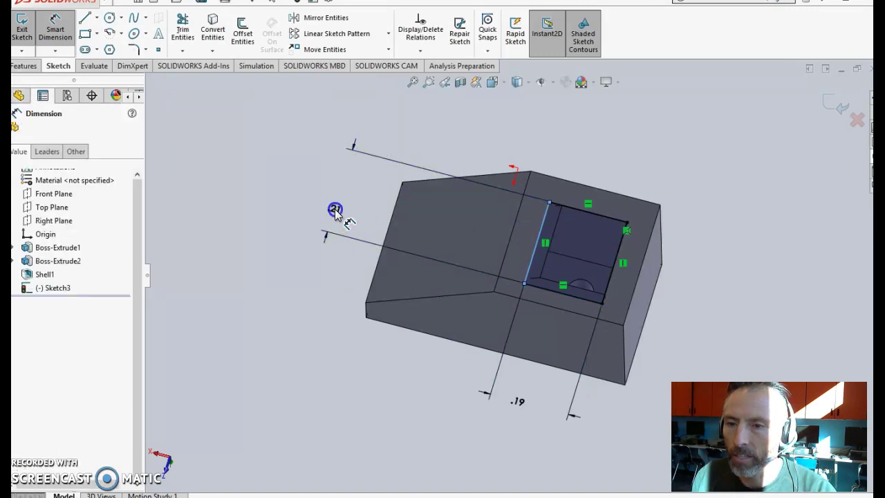
type("3/16")
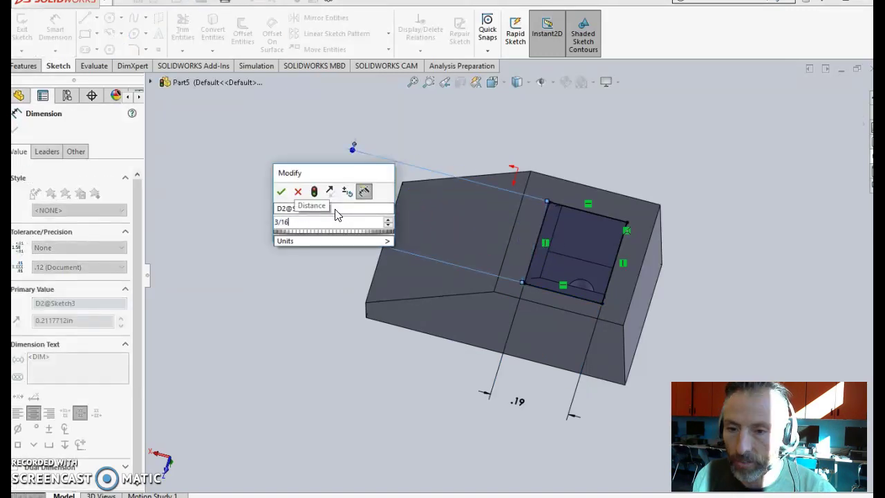
key("Return")
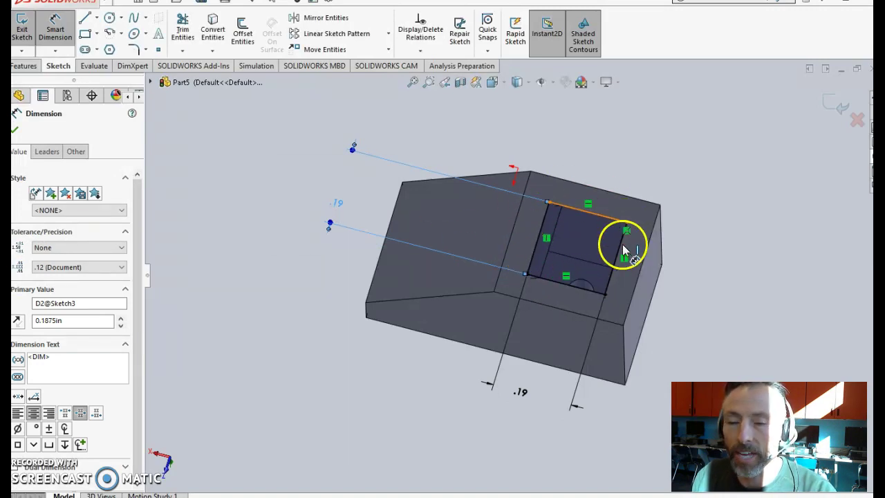
left_click_drag(624, 250, 594, 264)
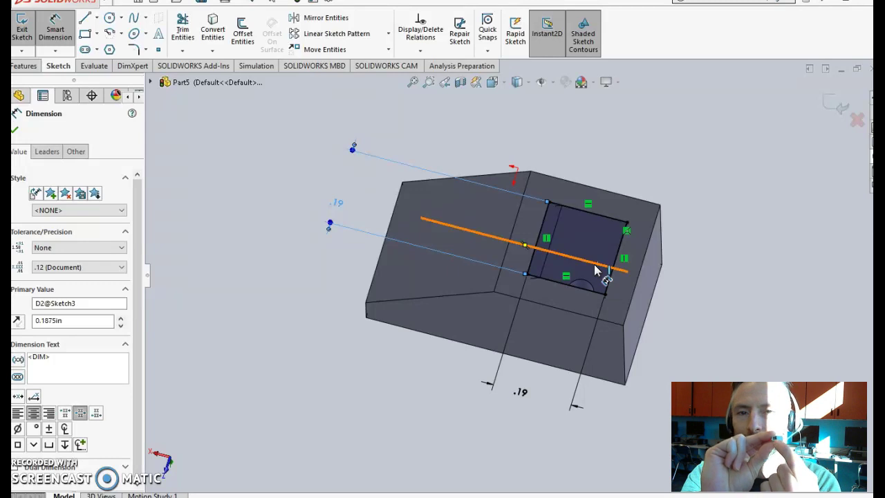
- Start an Extruded Cut of the square sketch, previewing a Blind 0.0625 in cut
left_click(27, 68)
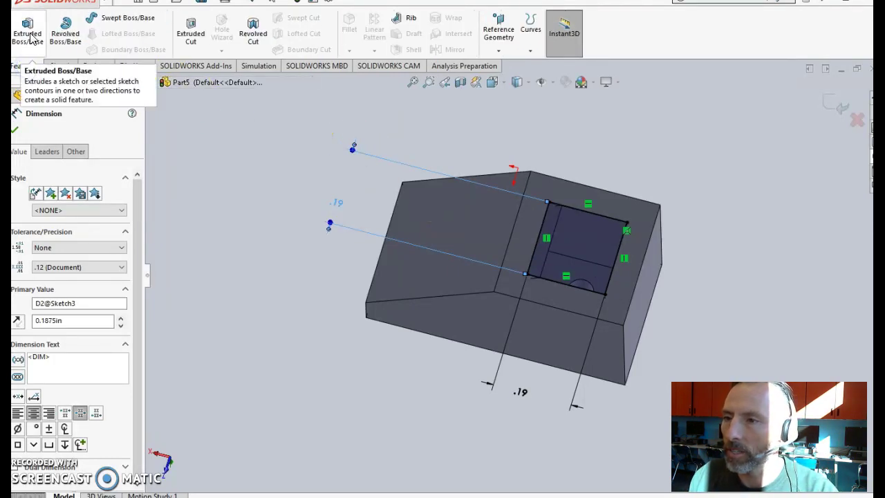
left_click(191, 29)
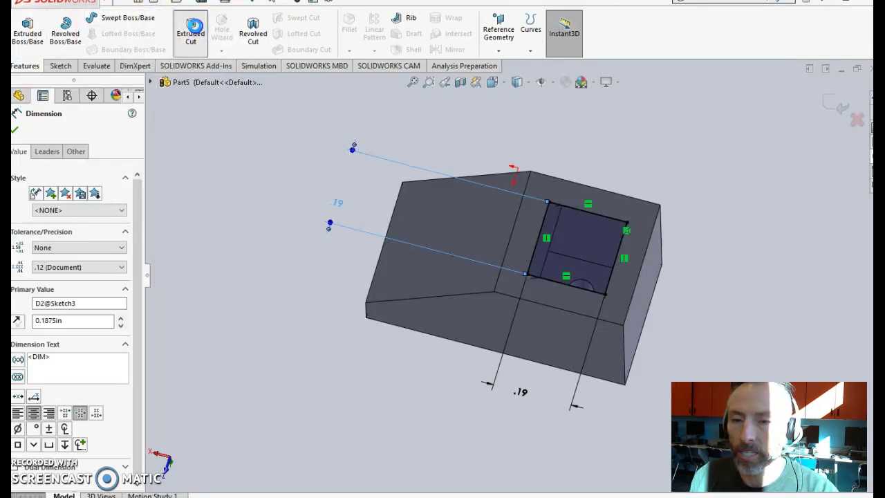
middle_click_drag(519, 251, 494, 157)
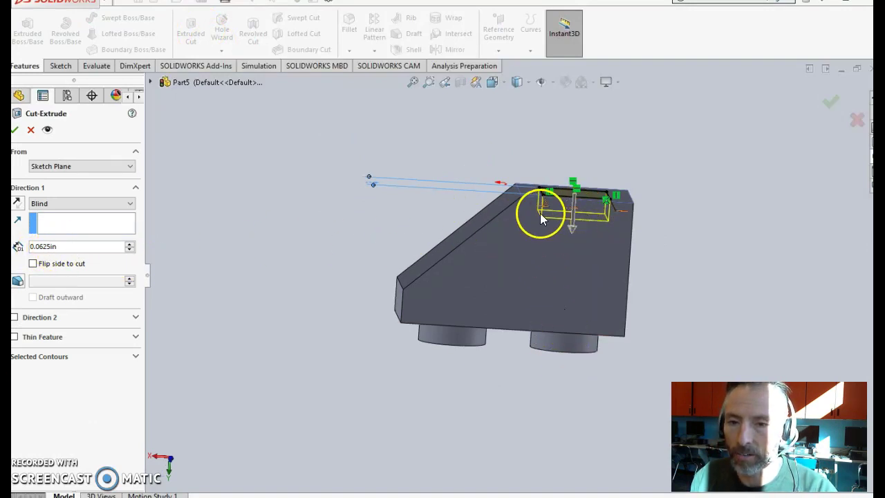
left_click(15, 129)
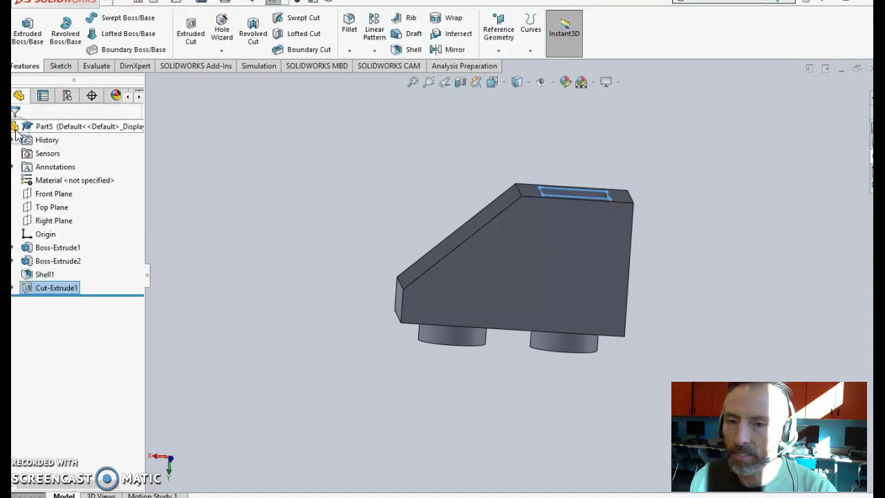
middle_click_drag(688, 172, 698, 71)
middle_click_drag(696, 305, 712, 139)
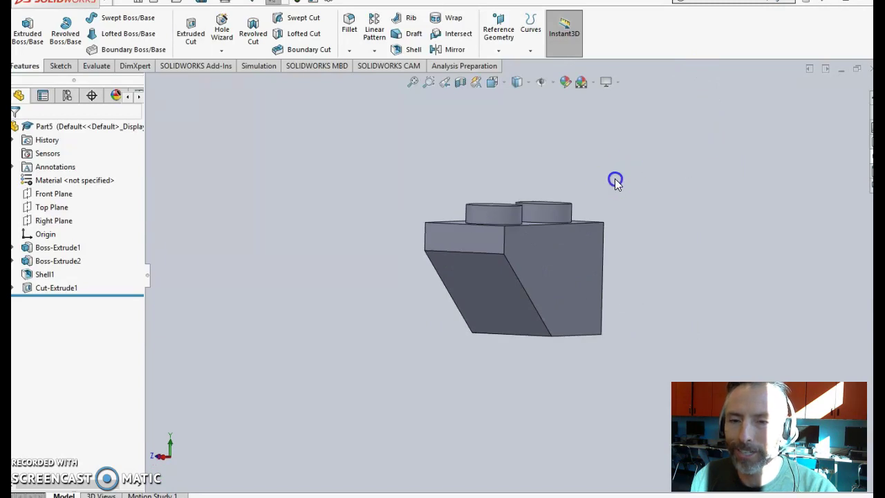